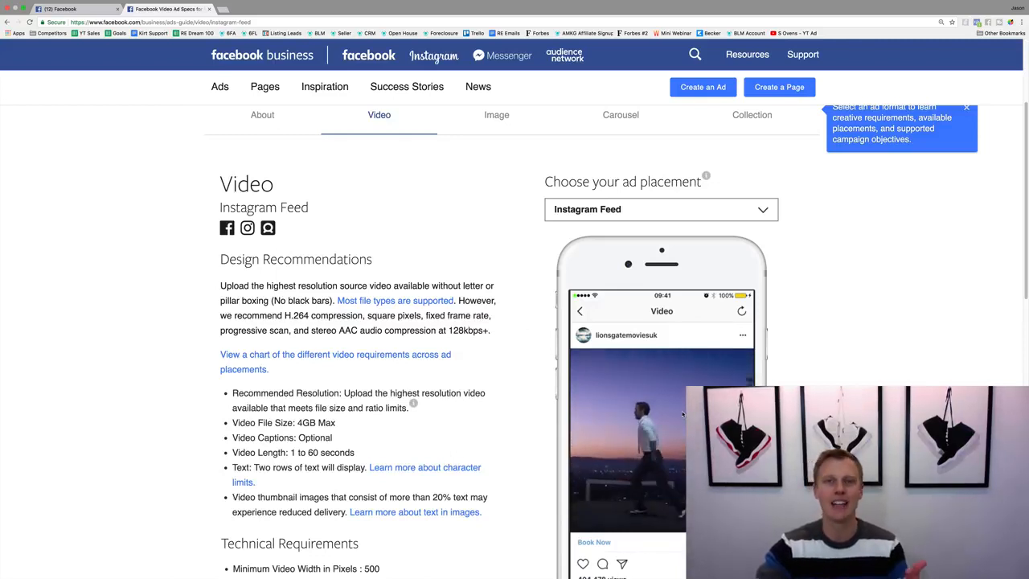
Review the Instagram Feed video ad specs, including the placement options, video length and technical requirements
click(691, 209)
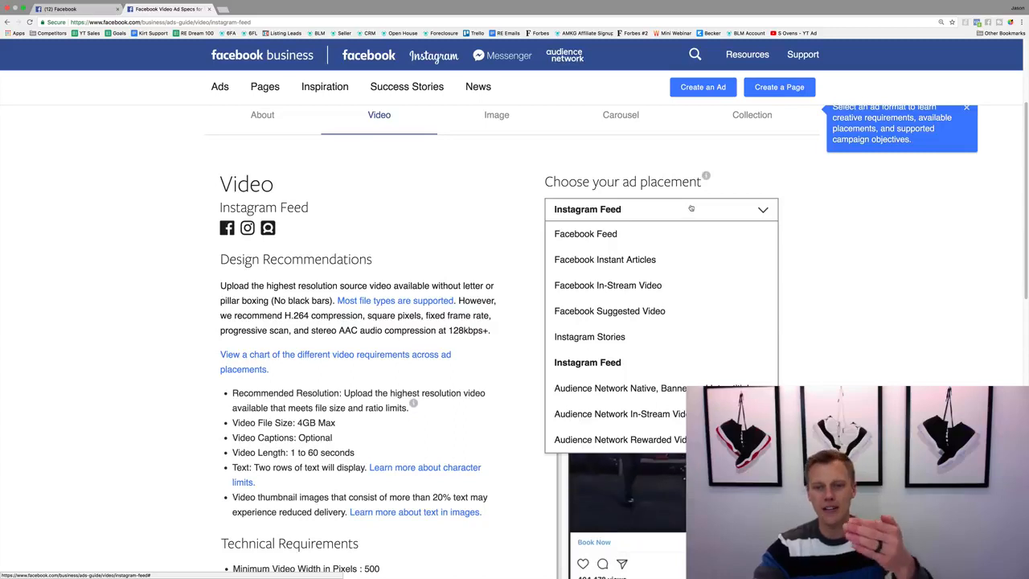
click(868, 333)
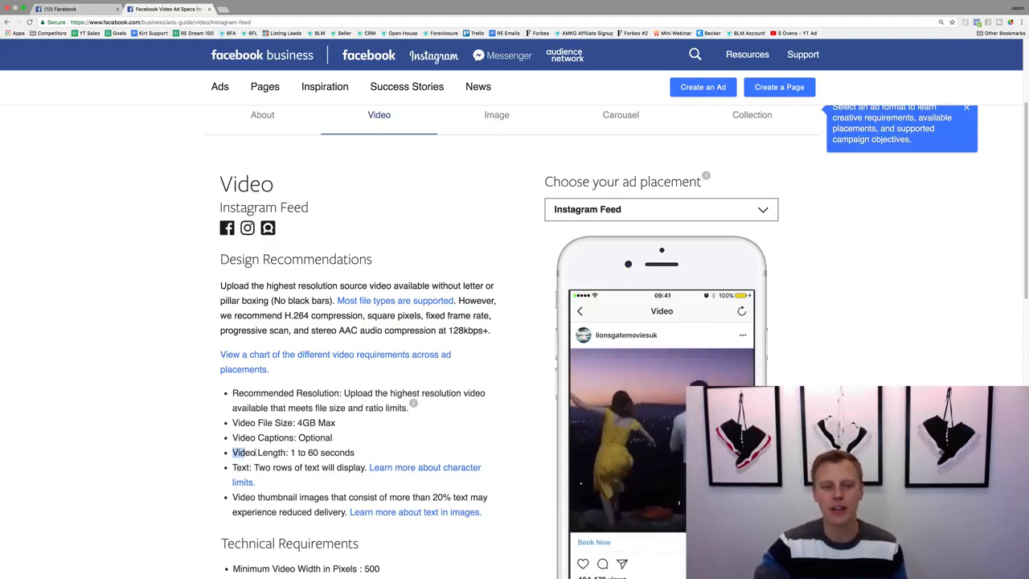
drag(255, 453, 325, 455)
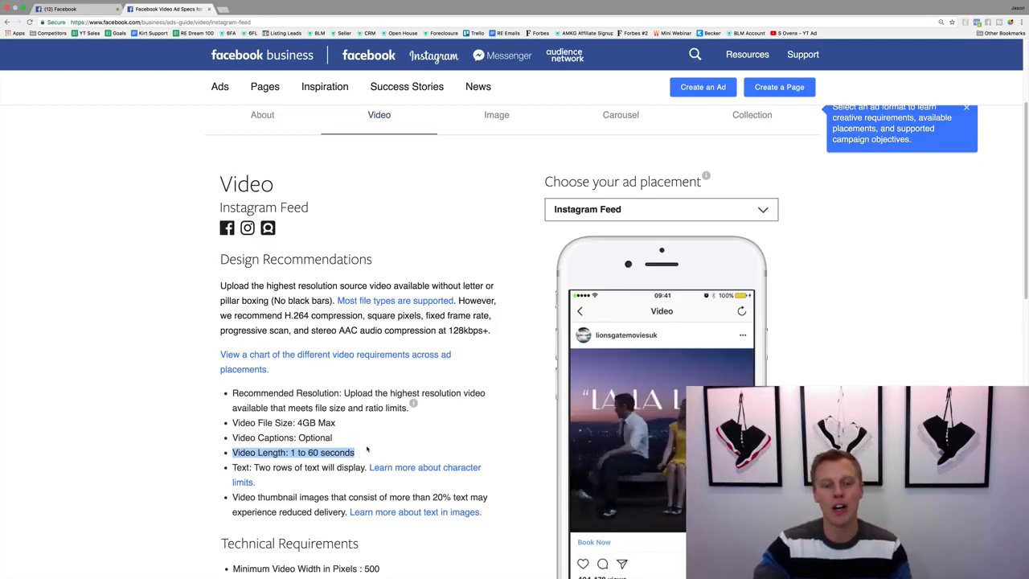
click(368, 450)
scroll(368, 451, down, 5)
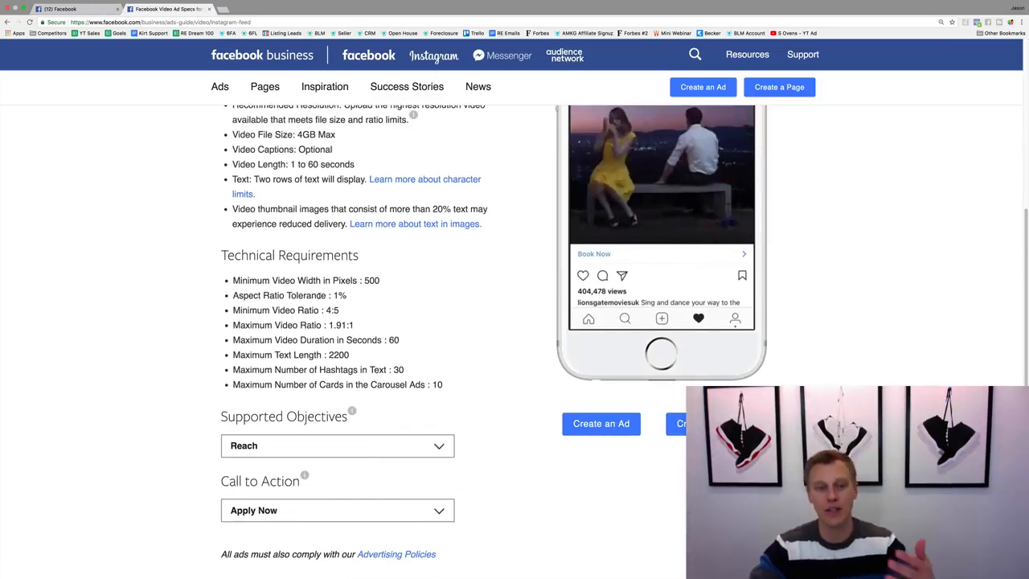
scroll(315, 295, up, 1)
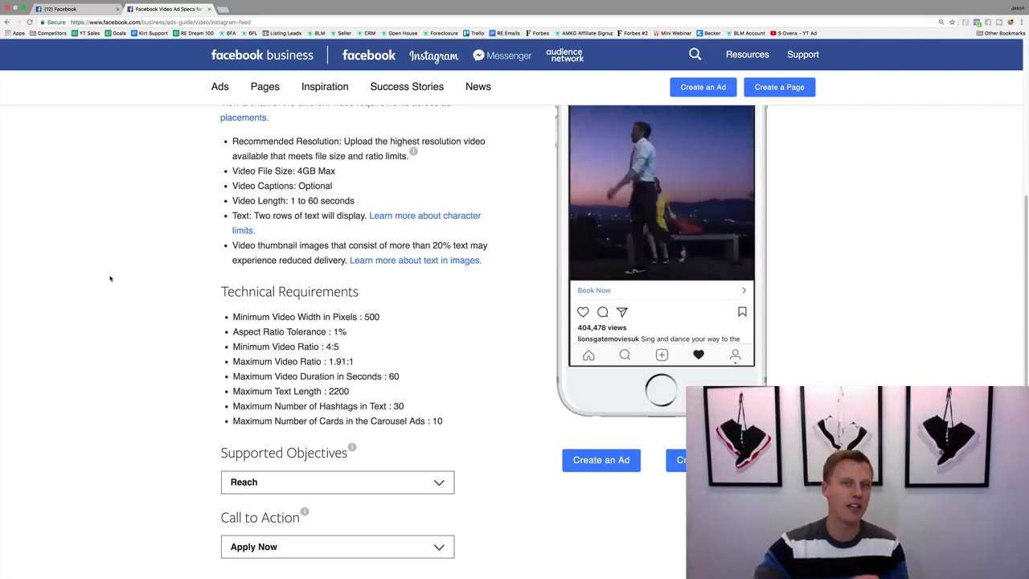
scroll(110, 278, up, 5)
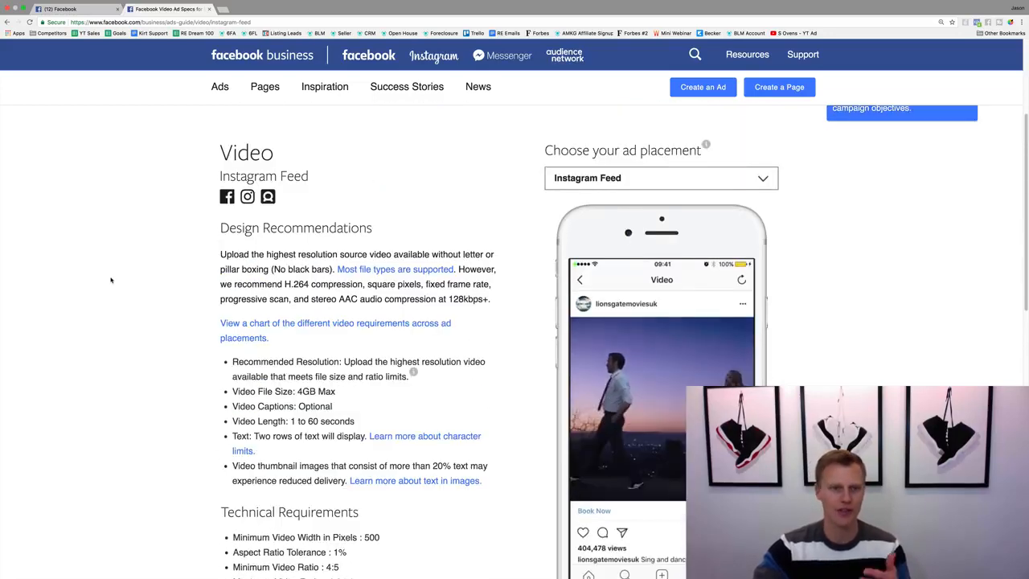
scroll(113, 282, up, 1)
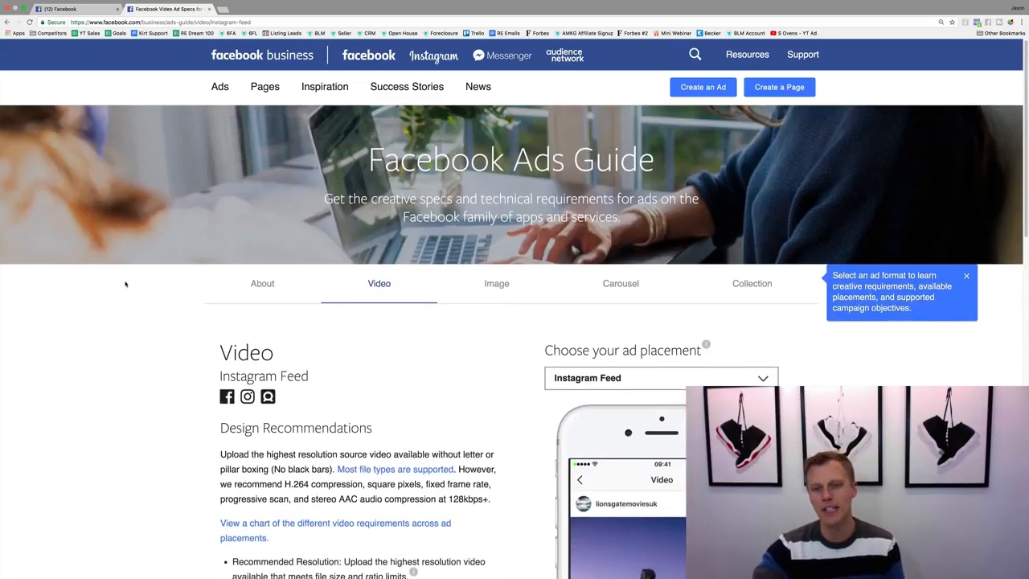
scroll(161, 291, down, 1)
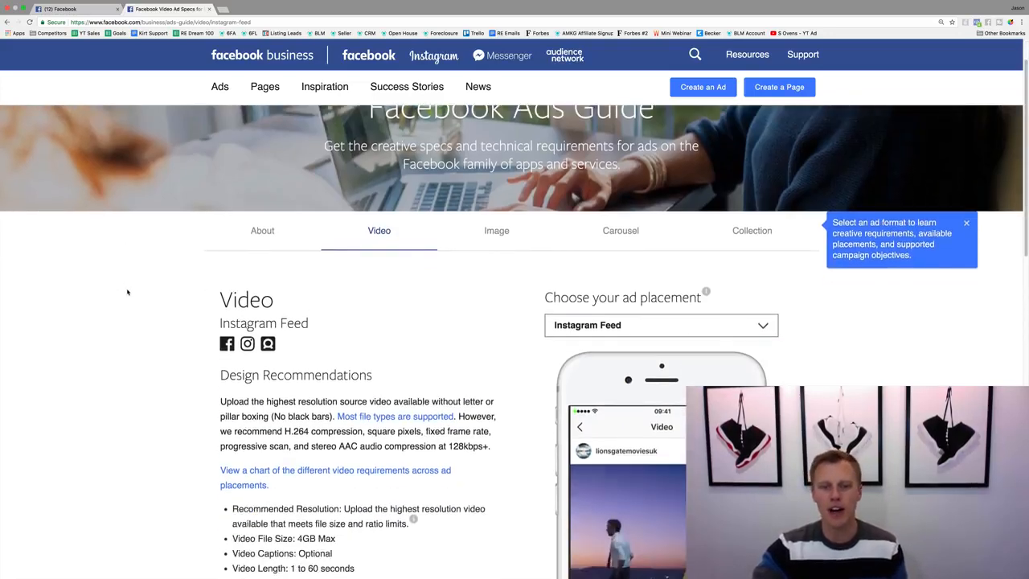
Switch the ads guide placement to Instagram Stories and check its video length requirement
click(634, 325)
click(623, 451)
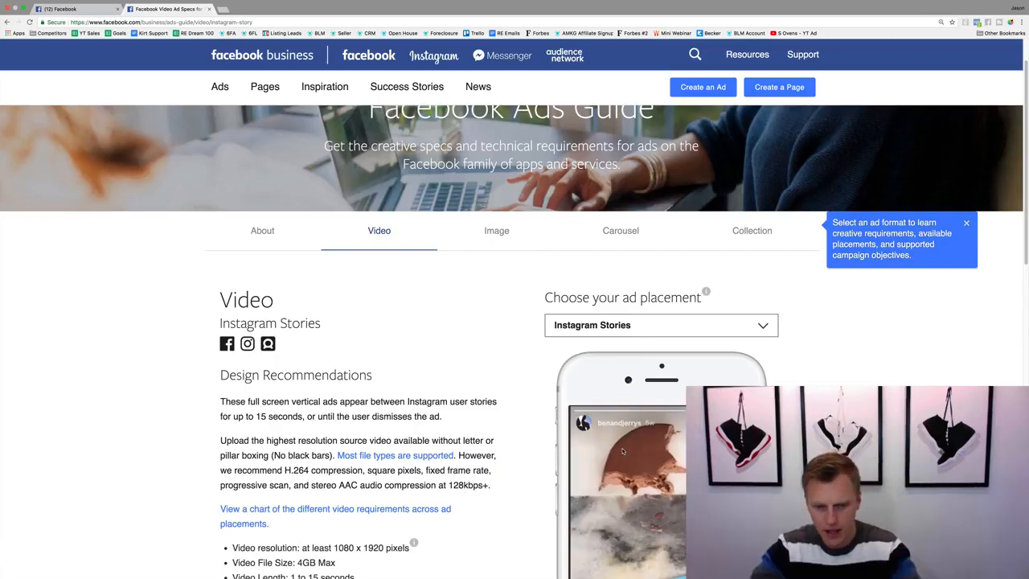
scroll(511, 451, down, 3)
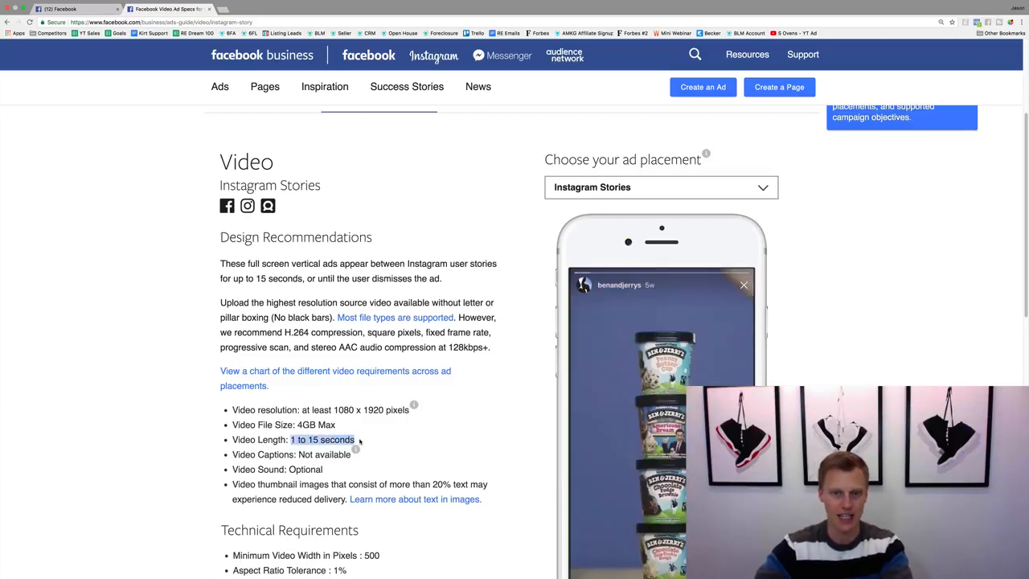
click(360, 441)
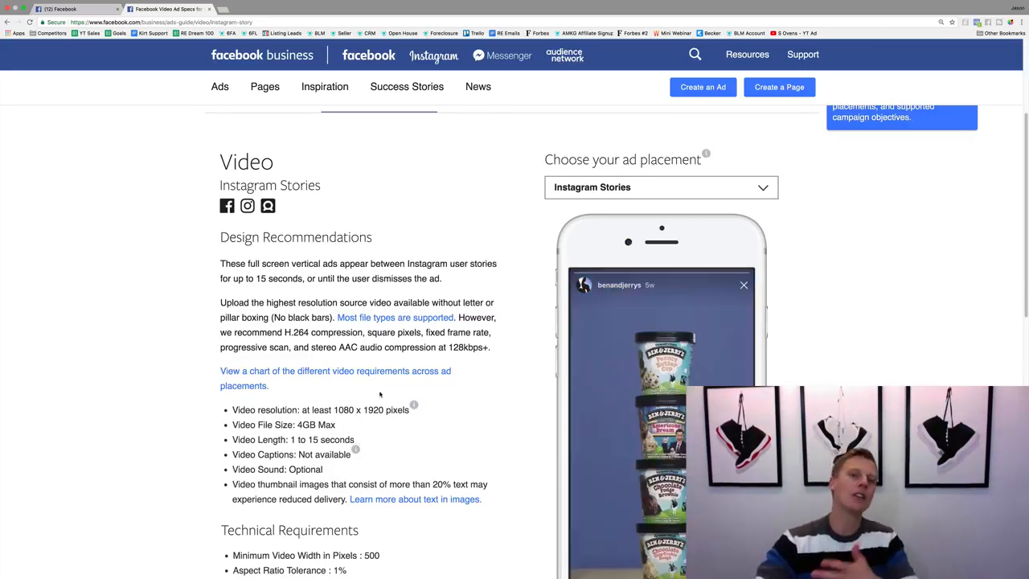
Open ad creation from the Facebook home page and start over instead of continuing the saved Traffic draft
click(86, 11)
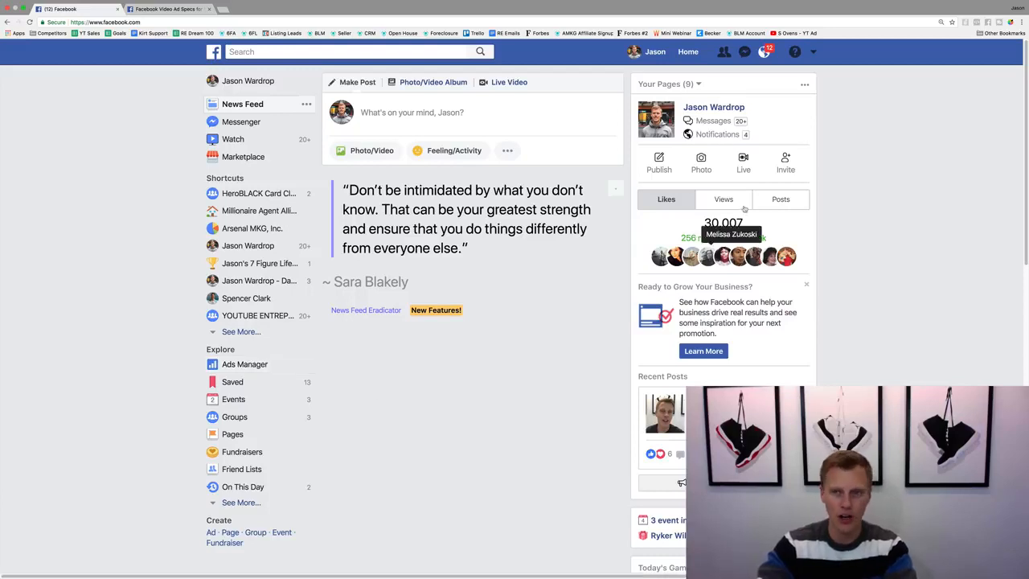
click(813, 52)
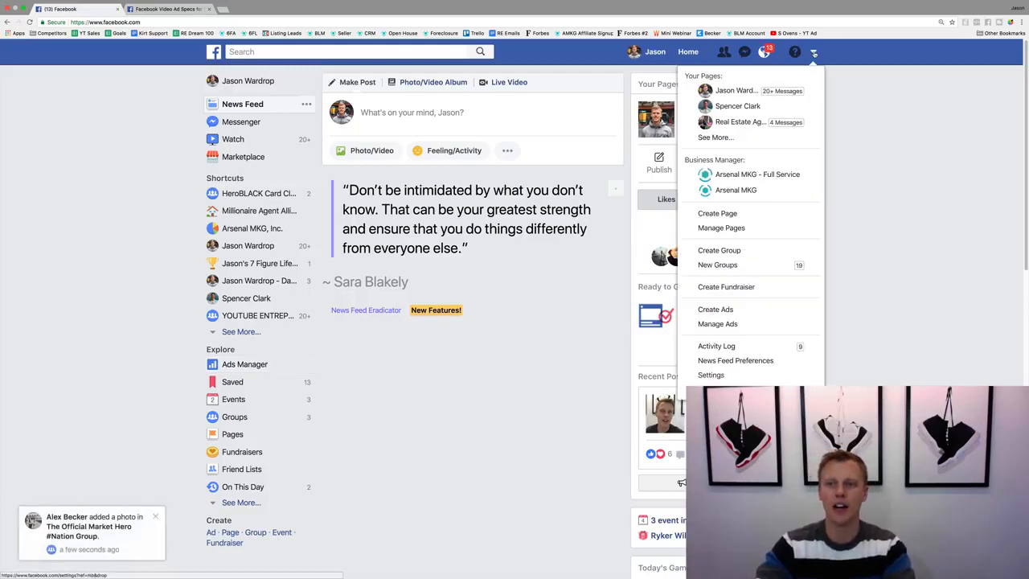
click(732, 312)
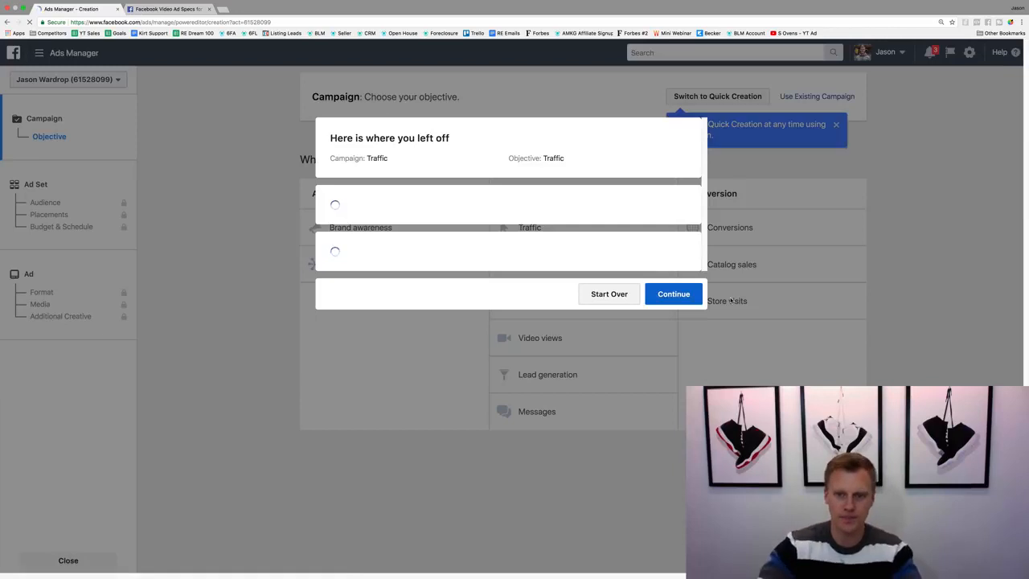
click(627, 485)
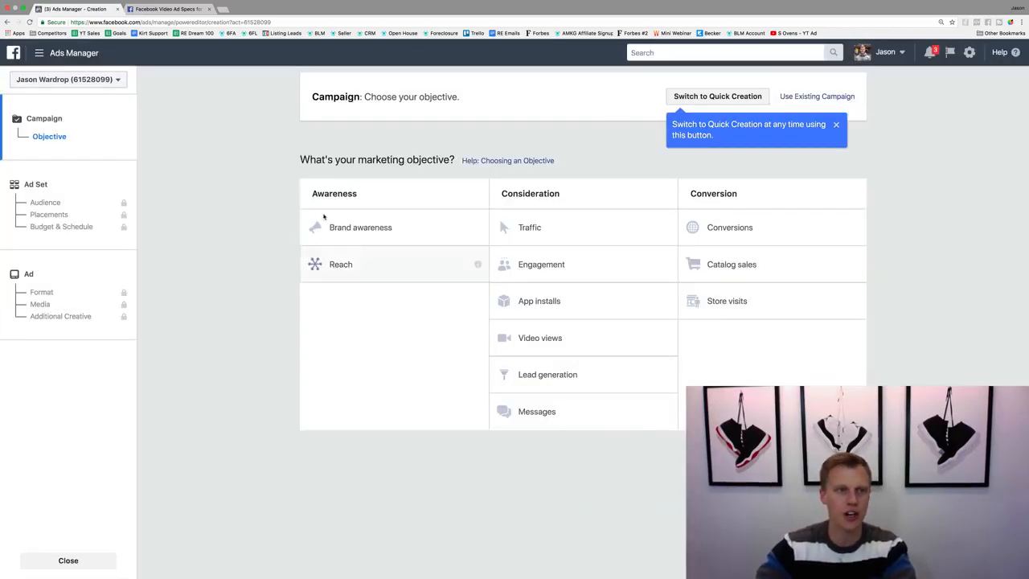
Open the campaign overview in Ads Manager and dismiss the welcome message, tour tip and Advertiser Help
click(79, 55)
click(53, 117)
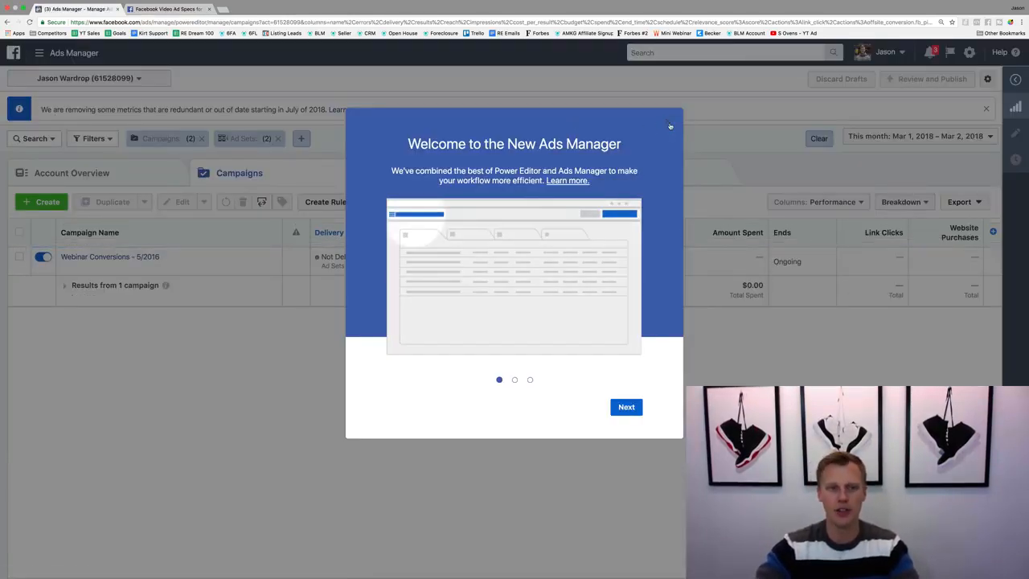
click(667, 121)
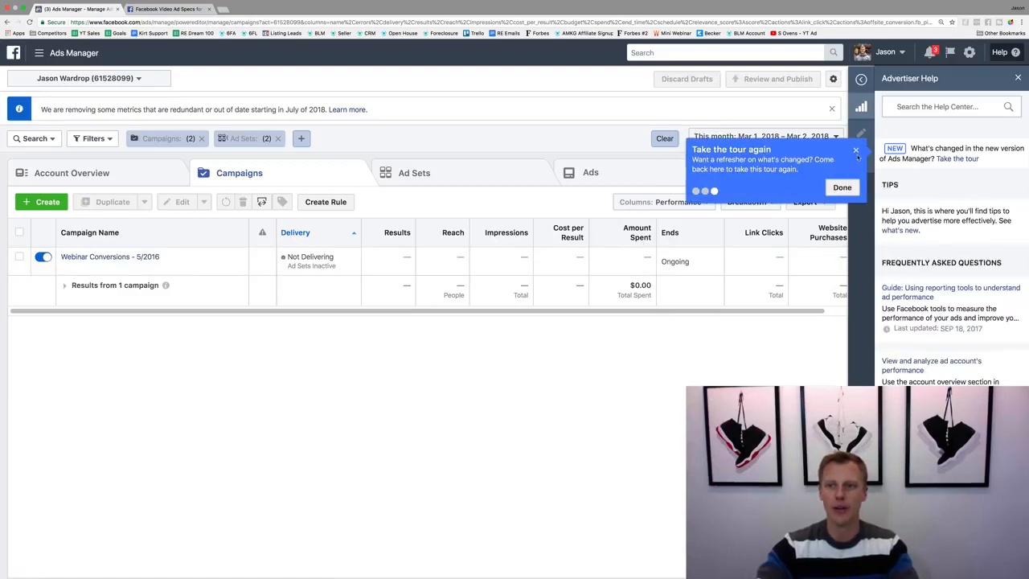
click(855, 151)
click(1018, 77)
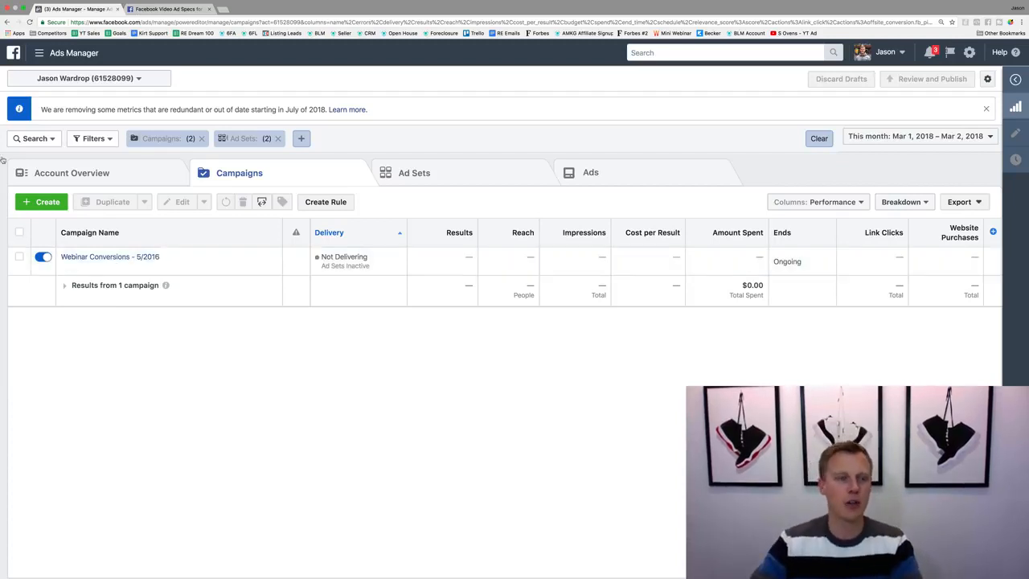
Create a new campaign with the Traffic objective, name it "Instagram (Demo)" and continue to the ad set
click(38, 202)
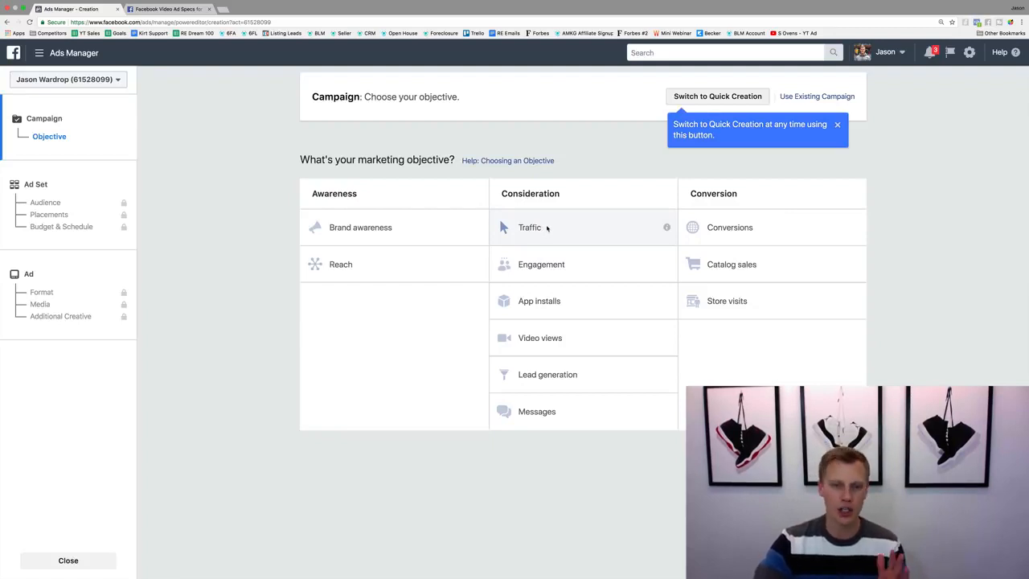
click(547, 229)
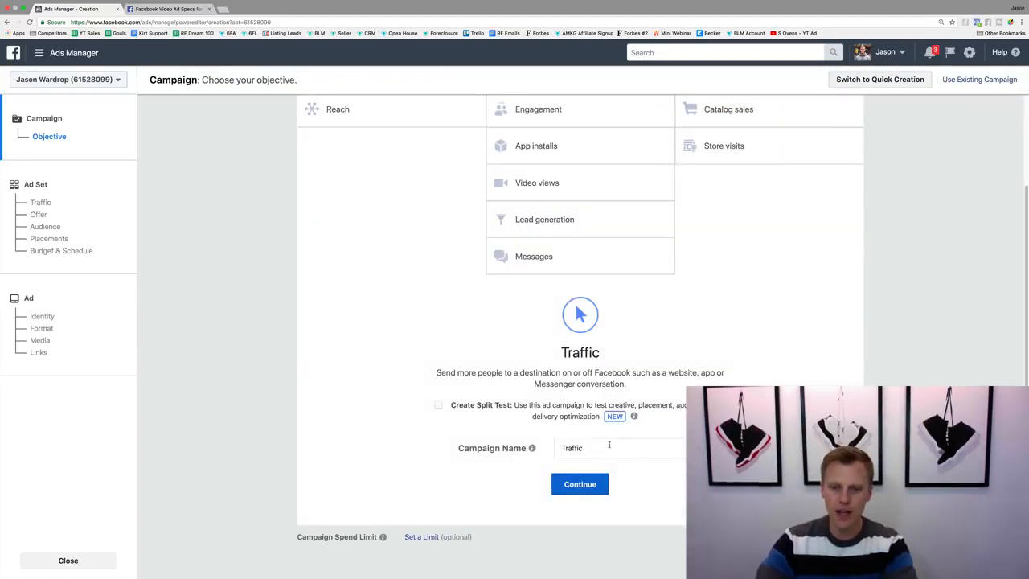
drag(609, 444, 563, 444)
text(Instagram (Demo)
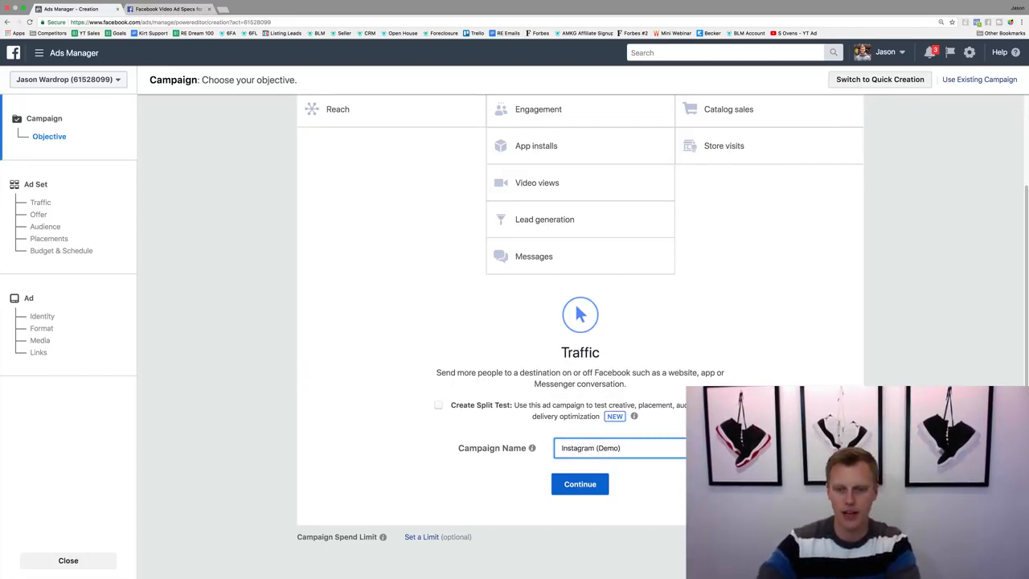
click(571, 486)
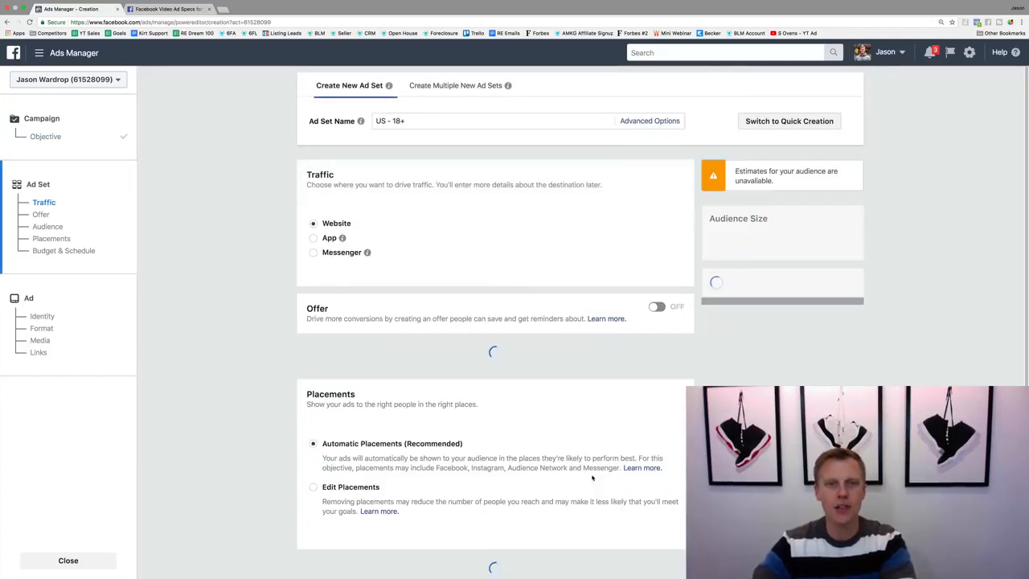
Name the ad set "Instagram Advertising (Demo)"
drag(425, 120, 370, 120)
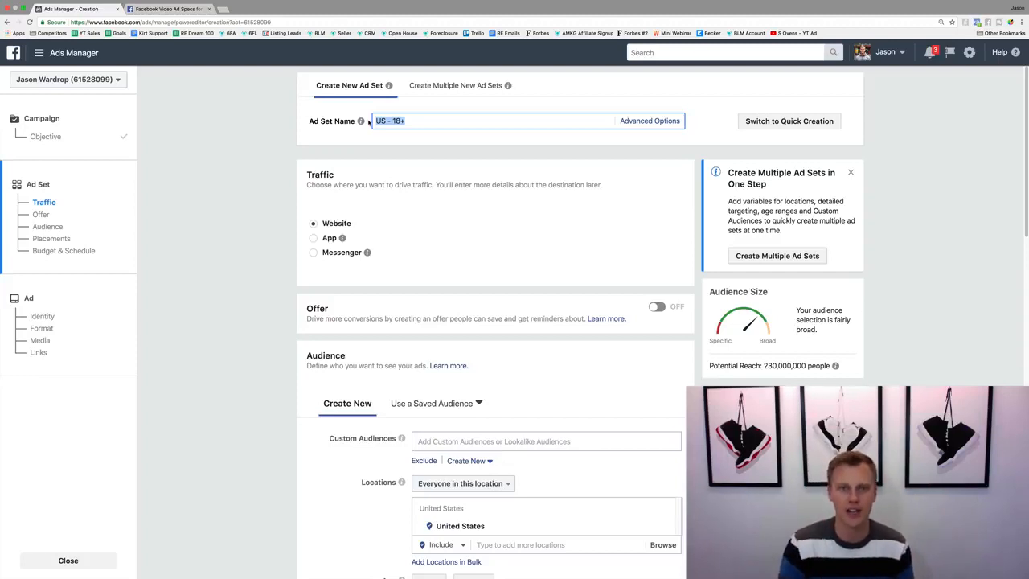
text(Insta)
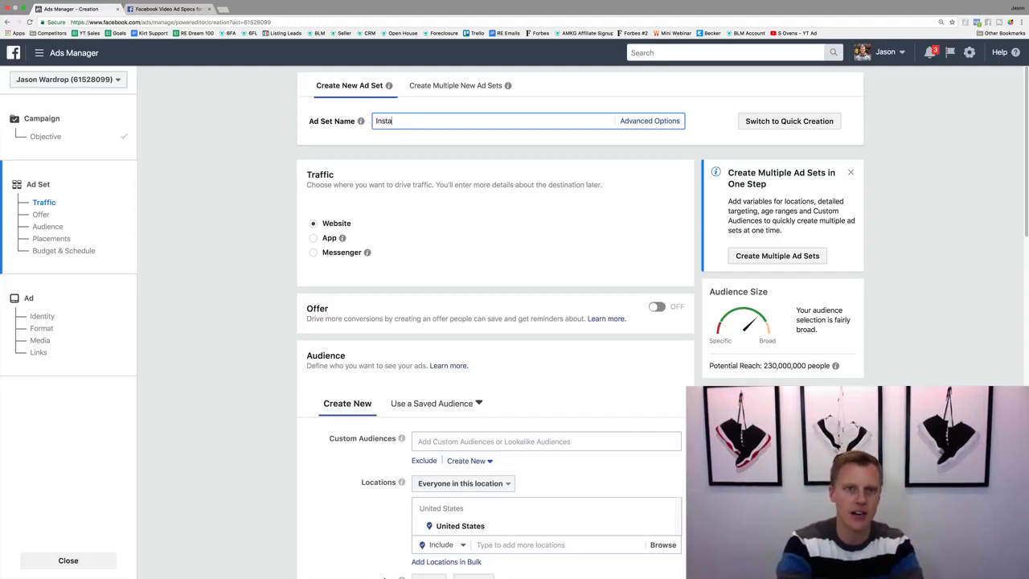
text(gram Advertisi)
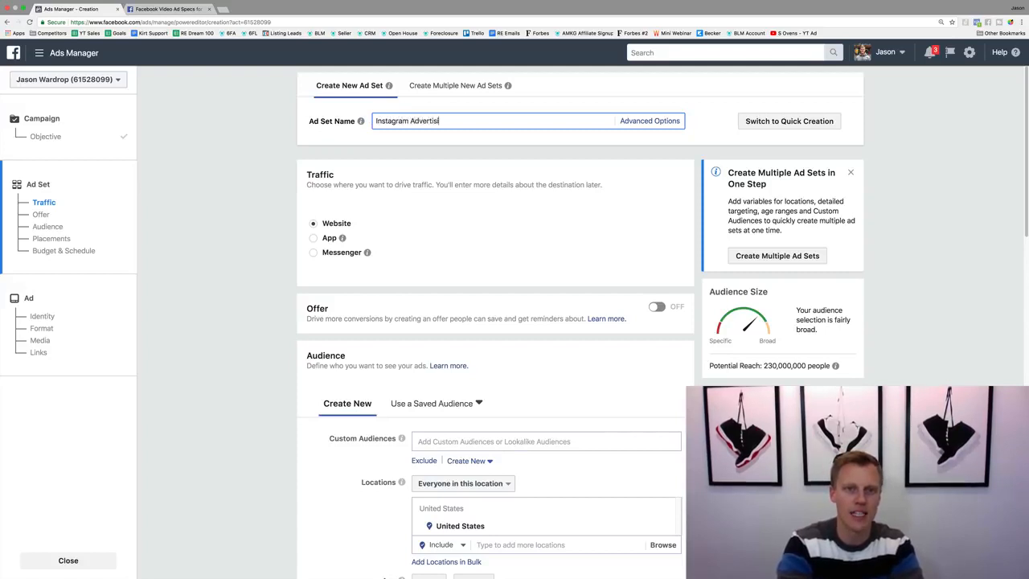
text(ng (Demo)
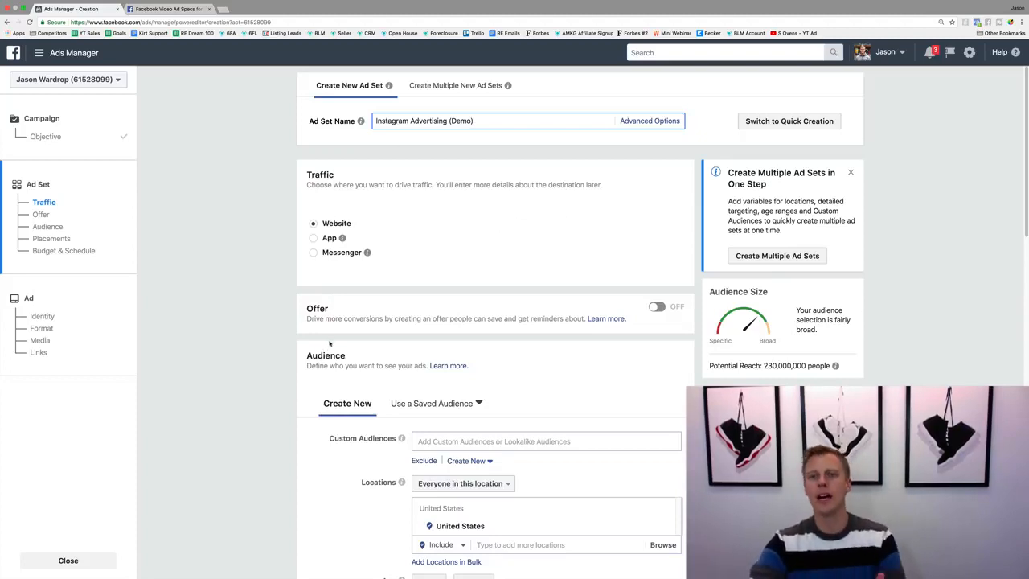
Replace United States with New York, New York as the audience's target location
scroll(329, 343, down, 4)
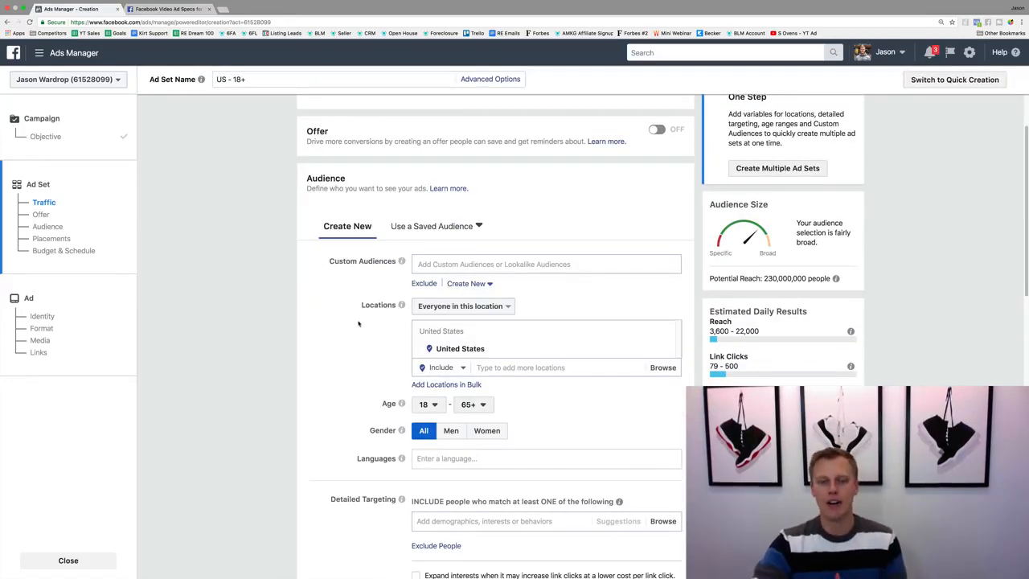
scroll(358, 322, down, 1)
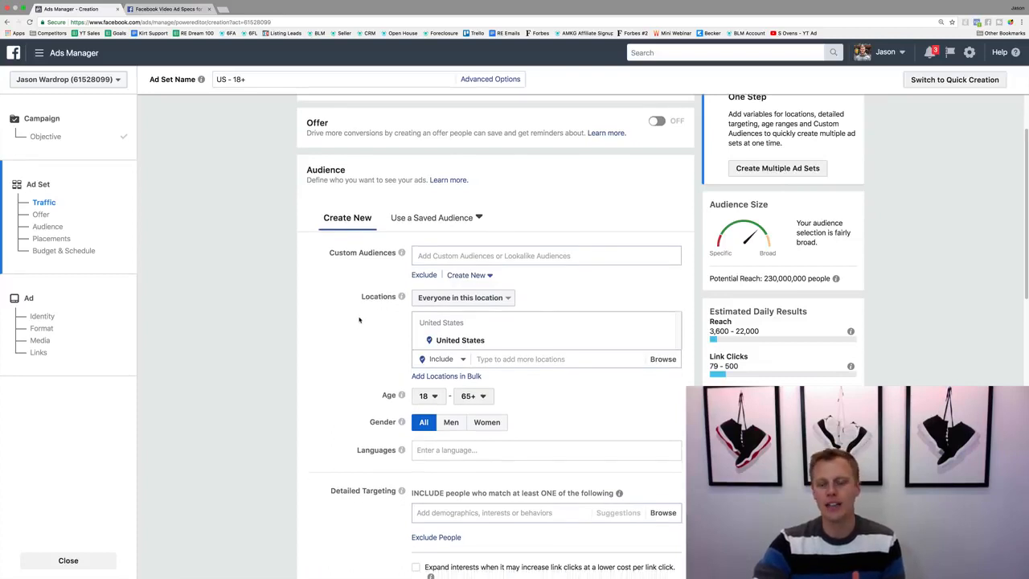
mouse_move(584, 348)
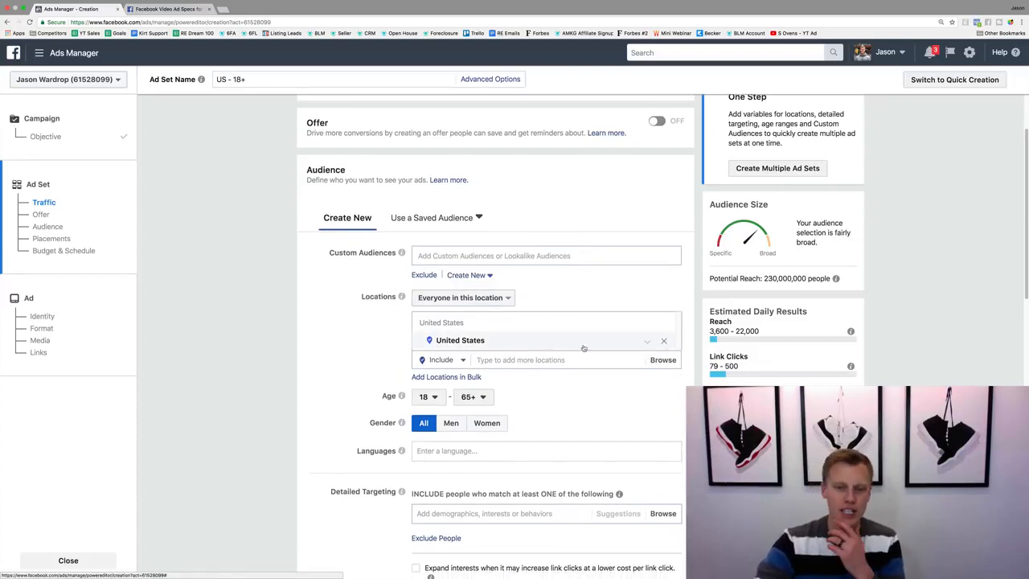
click(664, 344)
text(N)
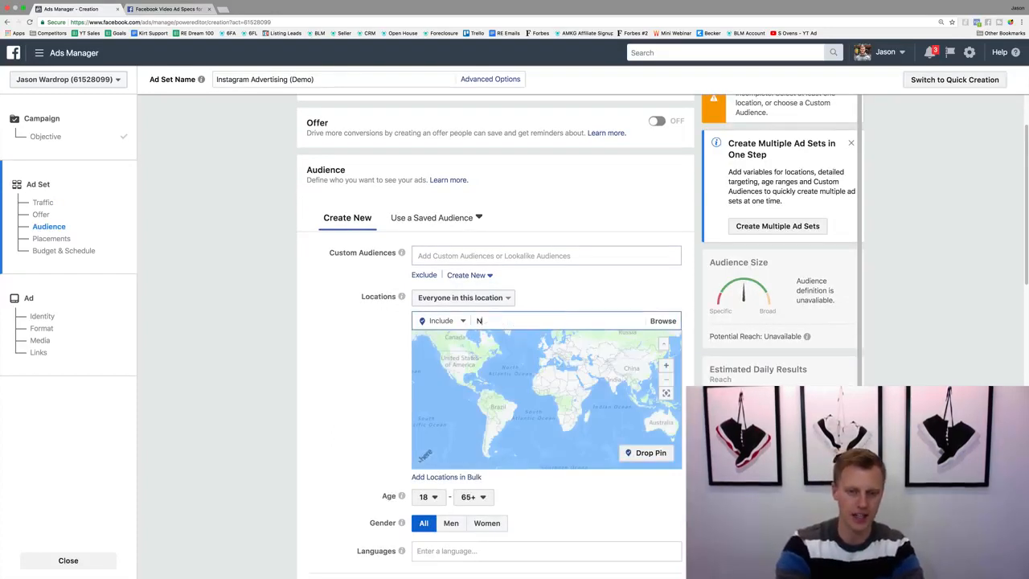
text(ew York City)
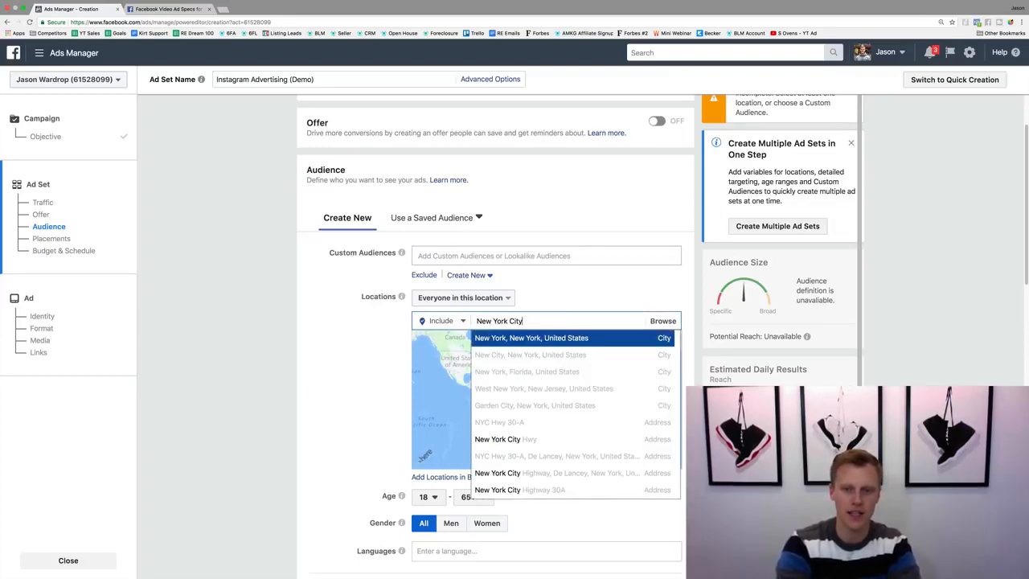
click(533, 338)
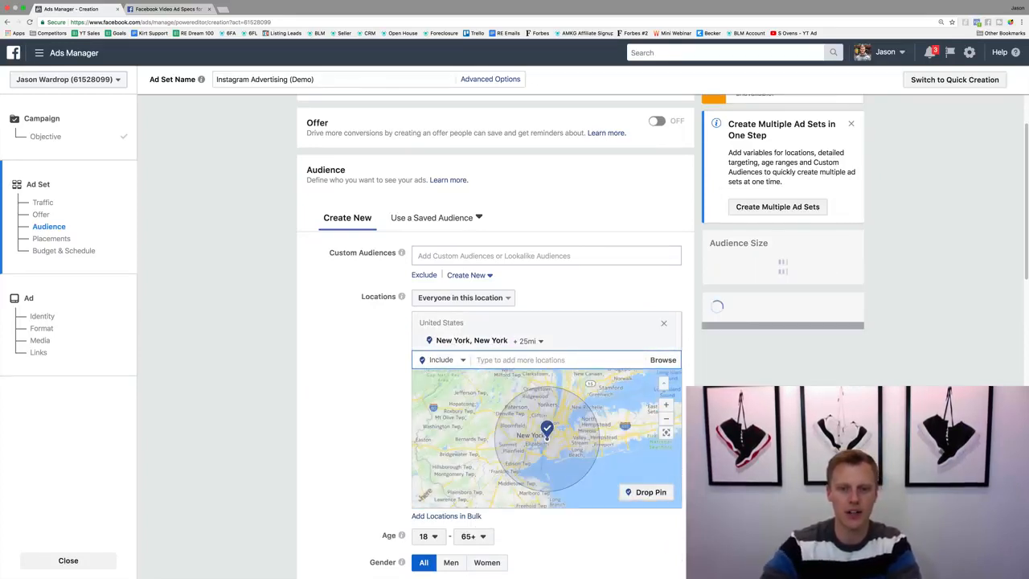
Set the New York location radius to 10 miles and check the potential reach estimate
click(531, 342)
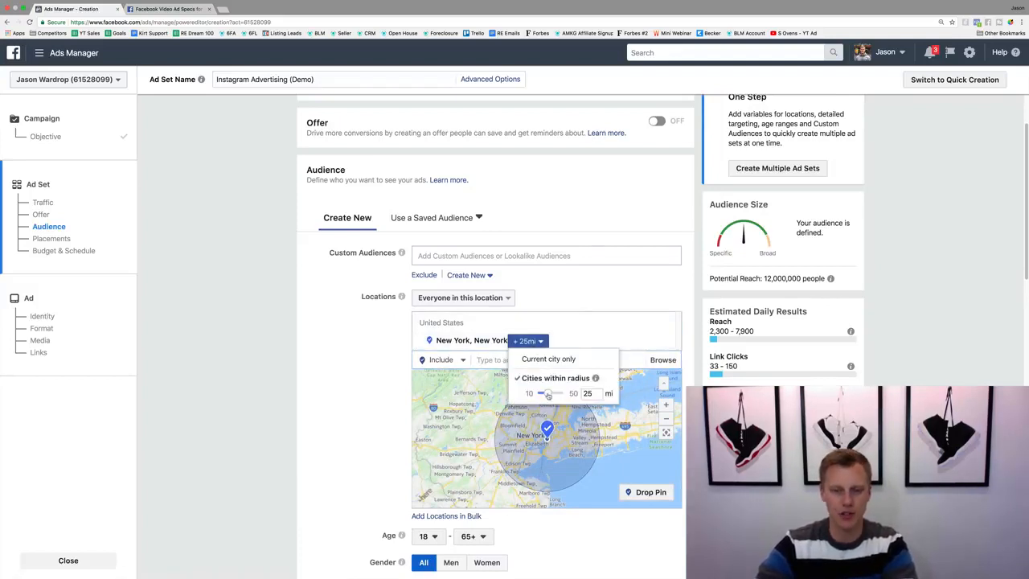
drag(548, 394, 317, 416)
mouse_move(828, 279)
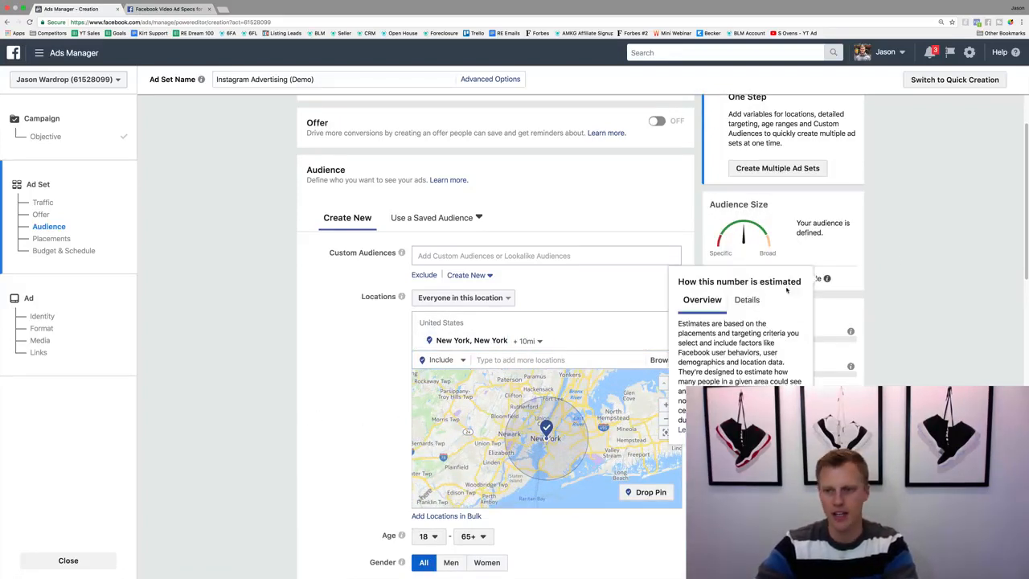
scroll(441, 422, down, 2)
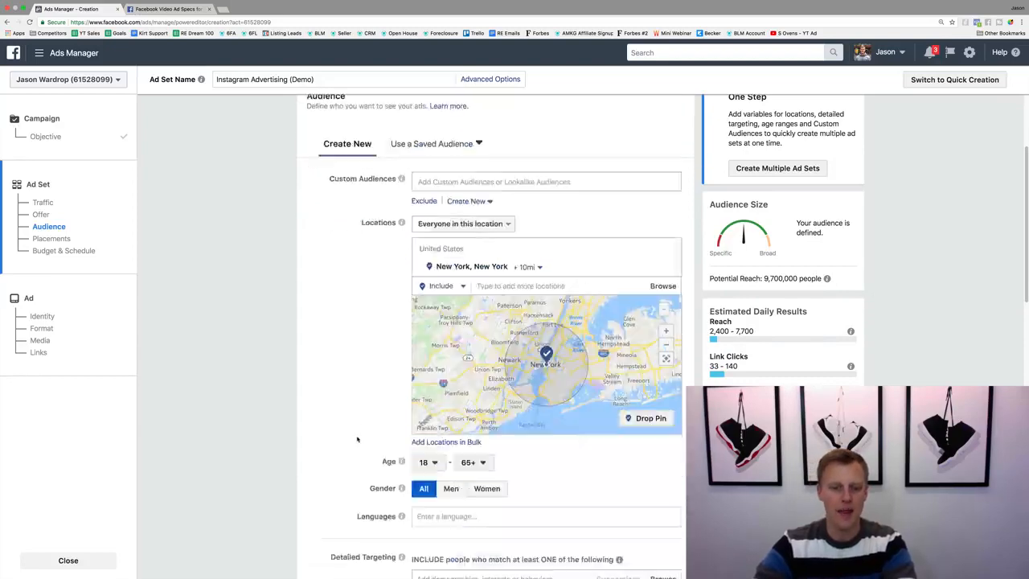
Set the audience's minimum age to 25 and add Basketball as a detailed targeting interest
click(426, 462)
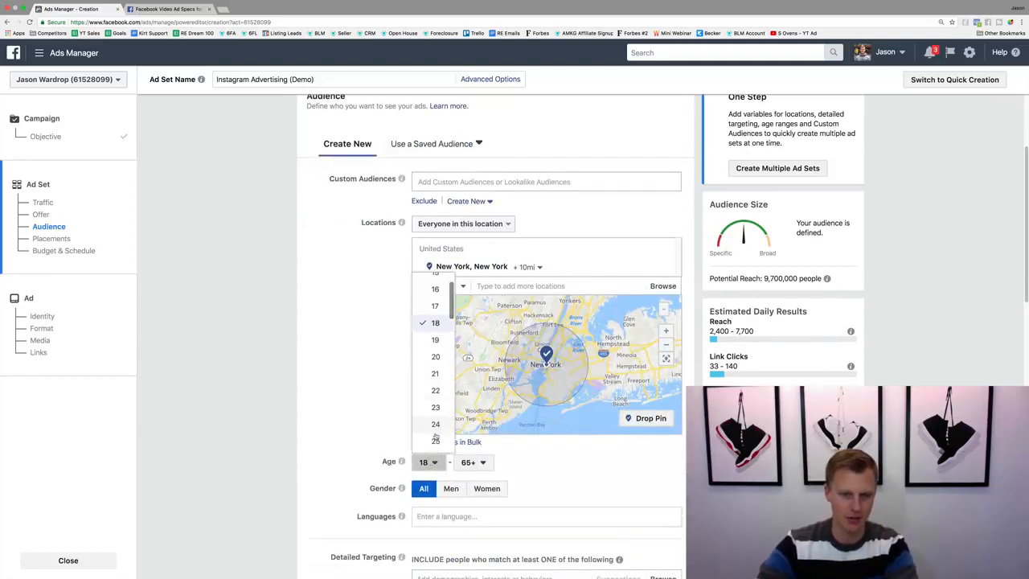
click(435, 441)
scroll(318, 471, down, 4)
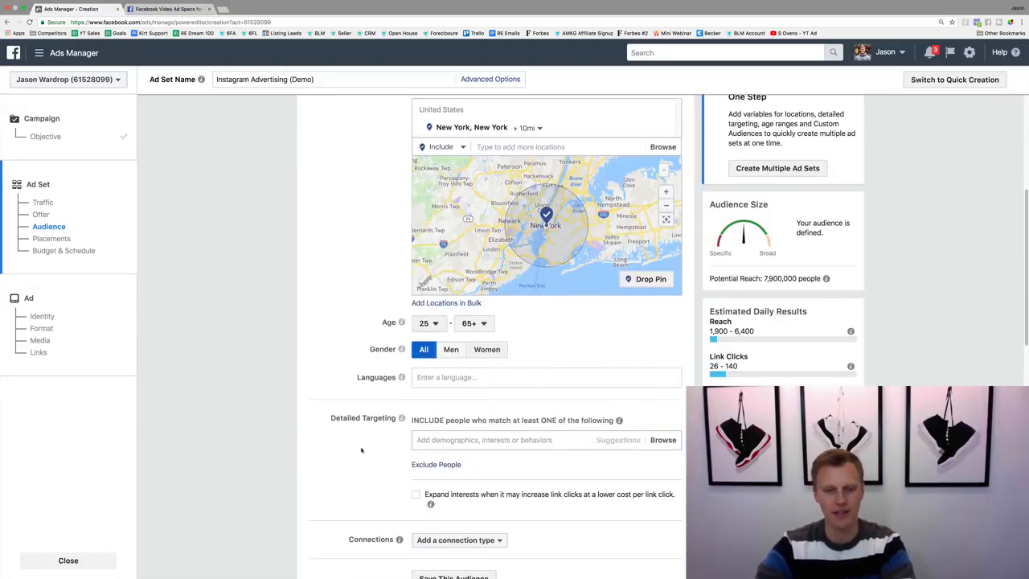
click(456, 439)
text(Basketball)
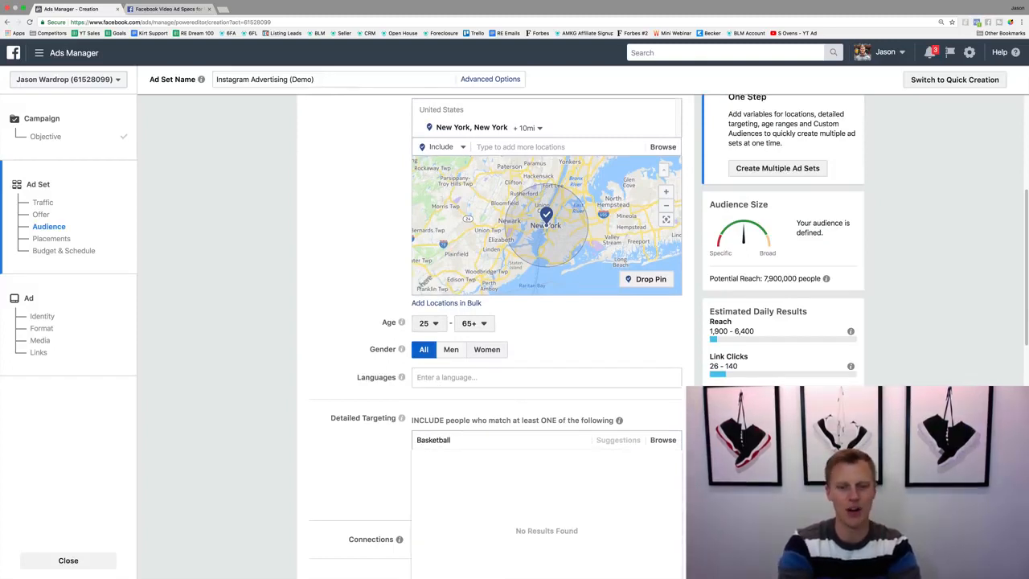
key(Return)
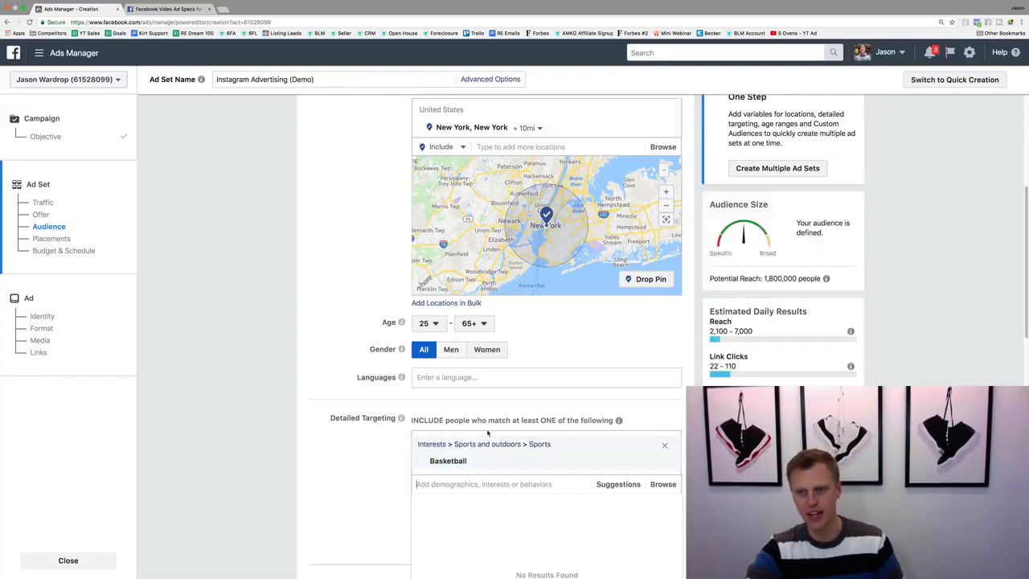
drag(762, 279, 827, 278)
click(868, 292)
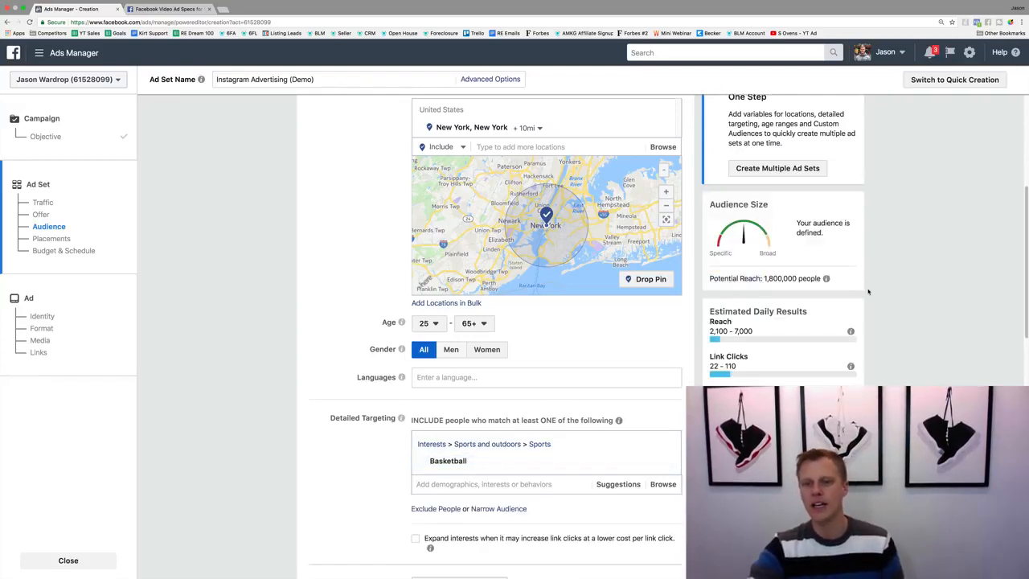
Switch the ad set from automatic placements to Edit Placements
scroll(346, 448, down, 7)
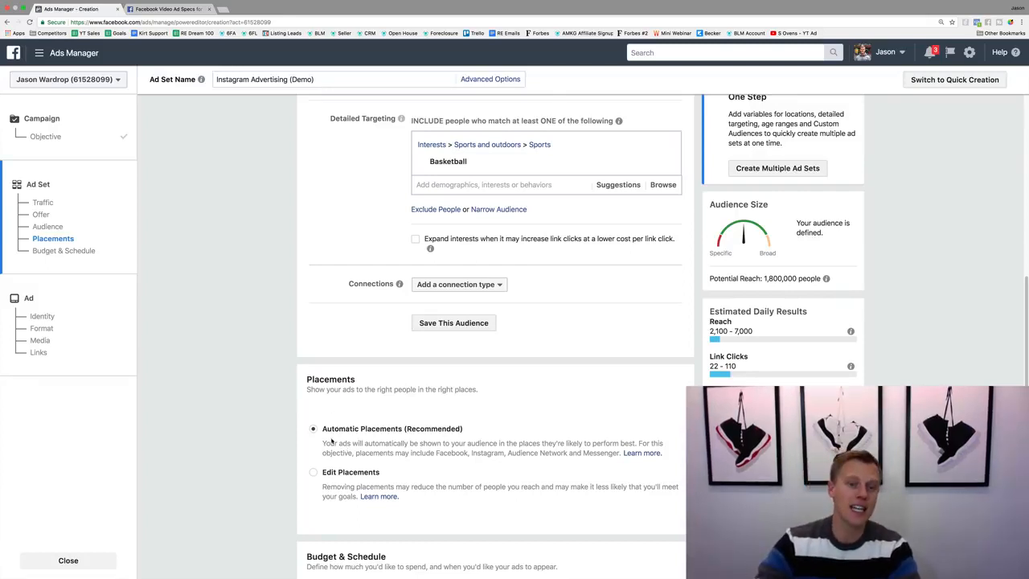
click(323, 432)
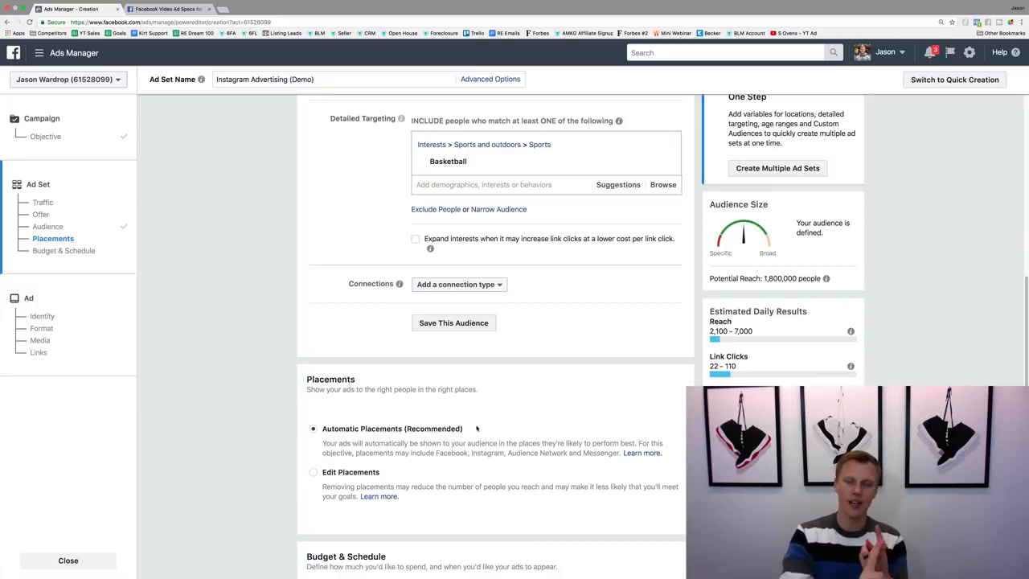
click(314, 475)
scroll(273, 458, down, 2)
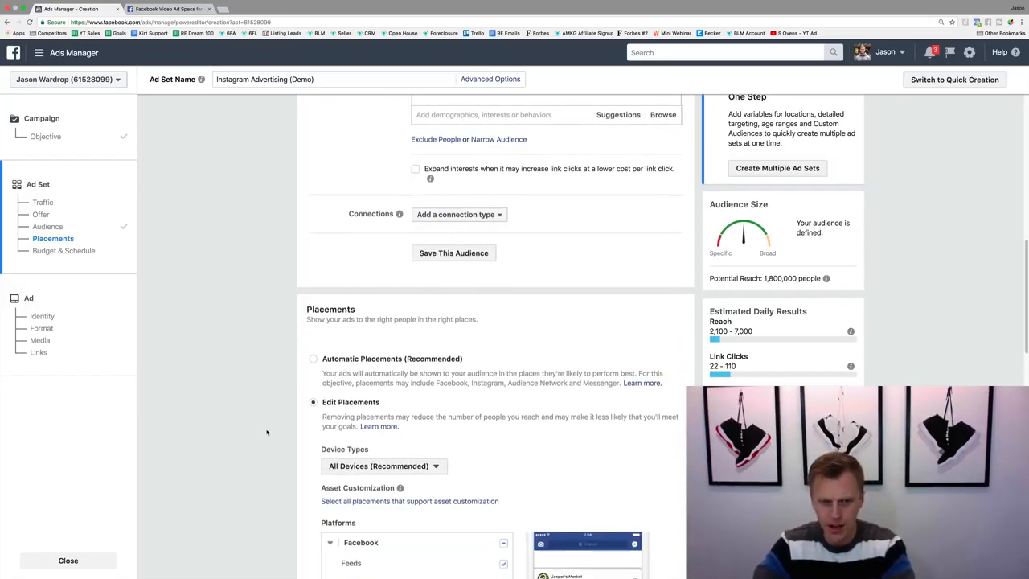
scroll(267, 433, down, 5)
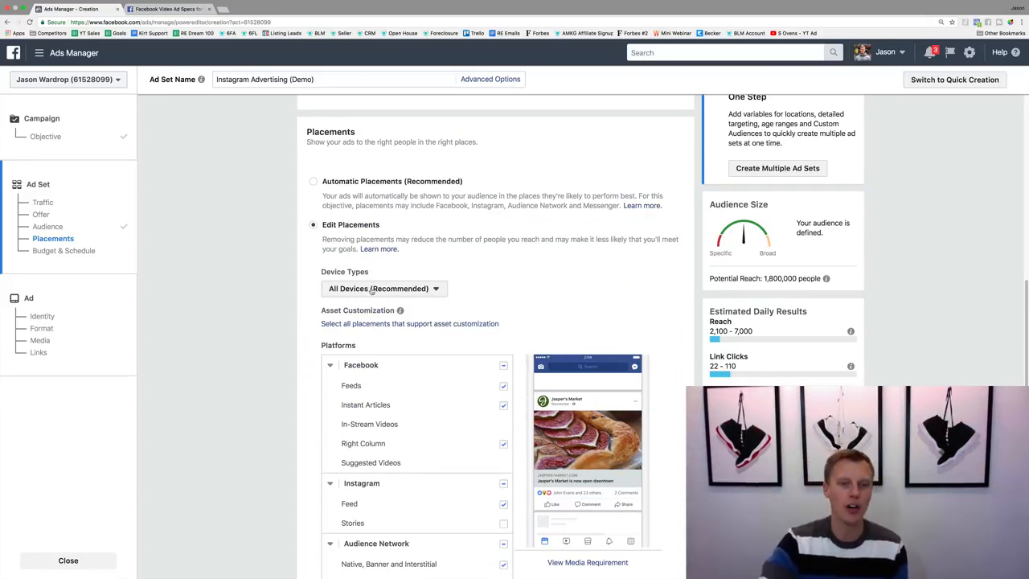
Try the Mobile Only and Desktop Only device types, and return to All Devices (Recommended)
click(372, 289)
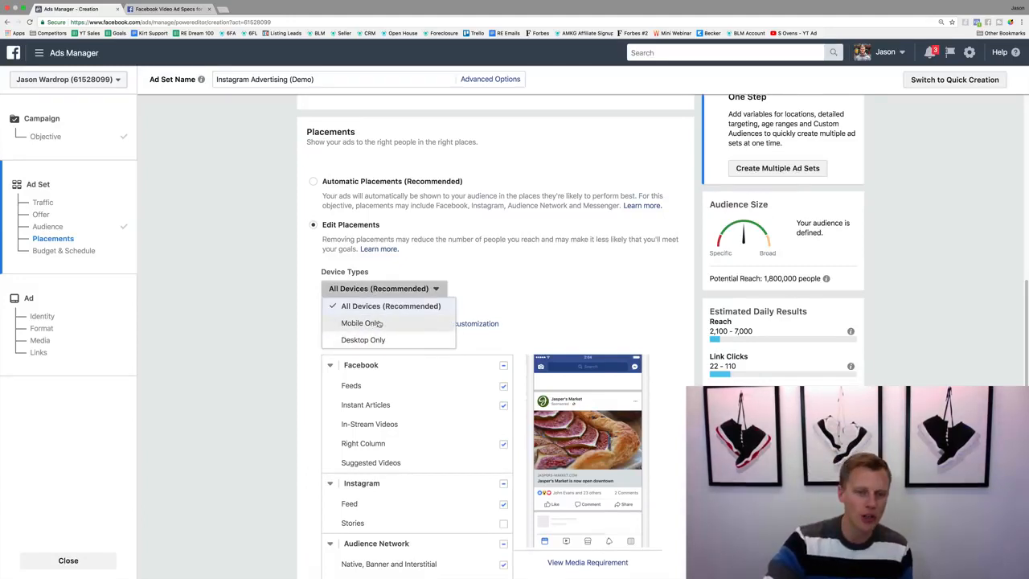
click(378, 322)
click(379, 292)
click(370, 340)
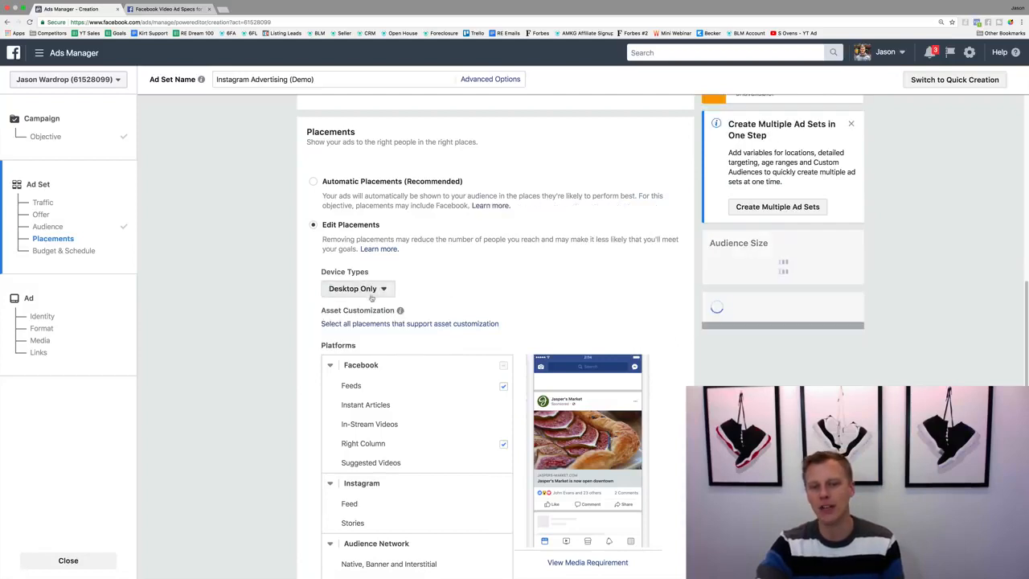
click(372, 293)
click(373, 306)
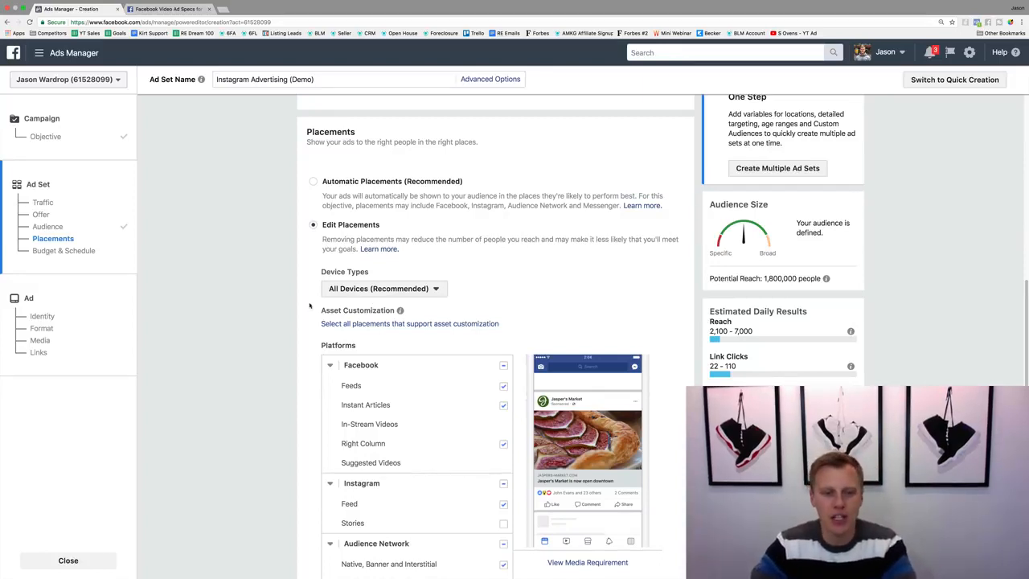
Deselect all Facebook, Audience Network and Messenger placements, leaving only Instagram selected
scroll(290, 311, down, 3)
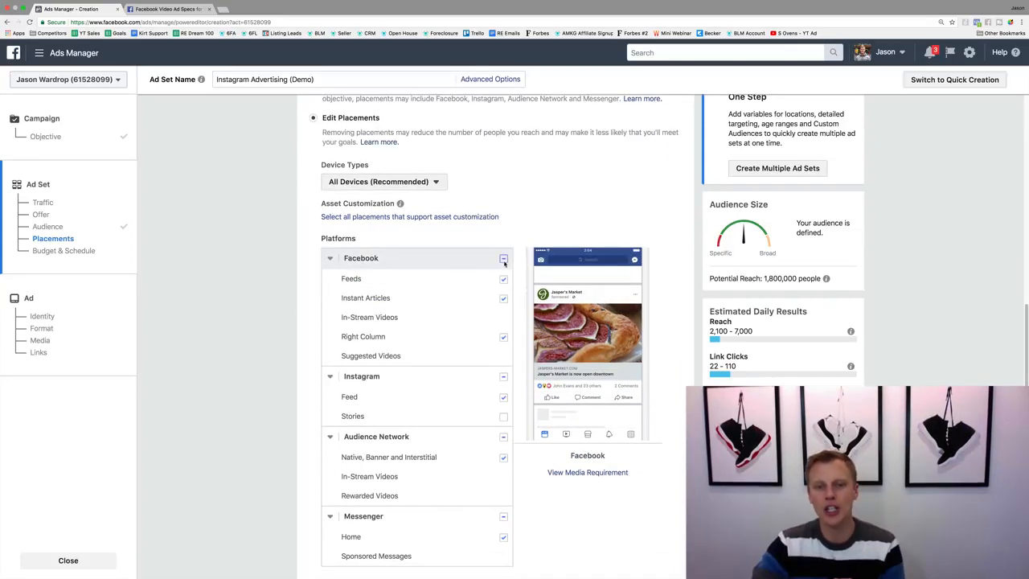
click(504, 259)
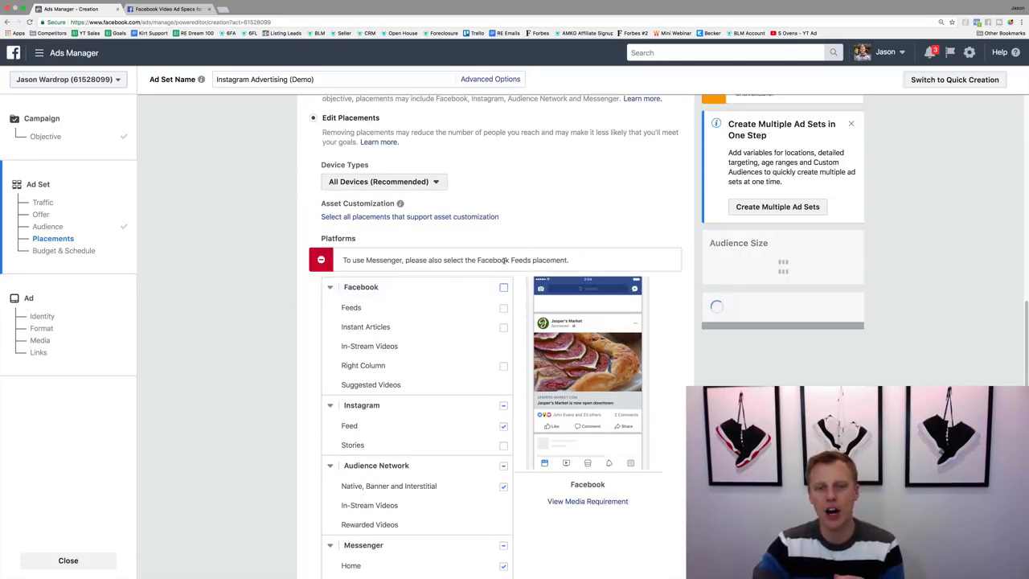
click(503, 466)
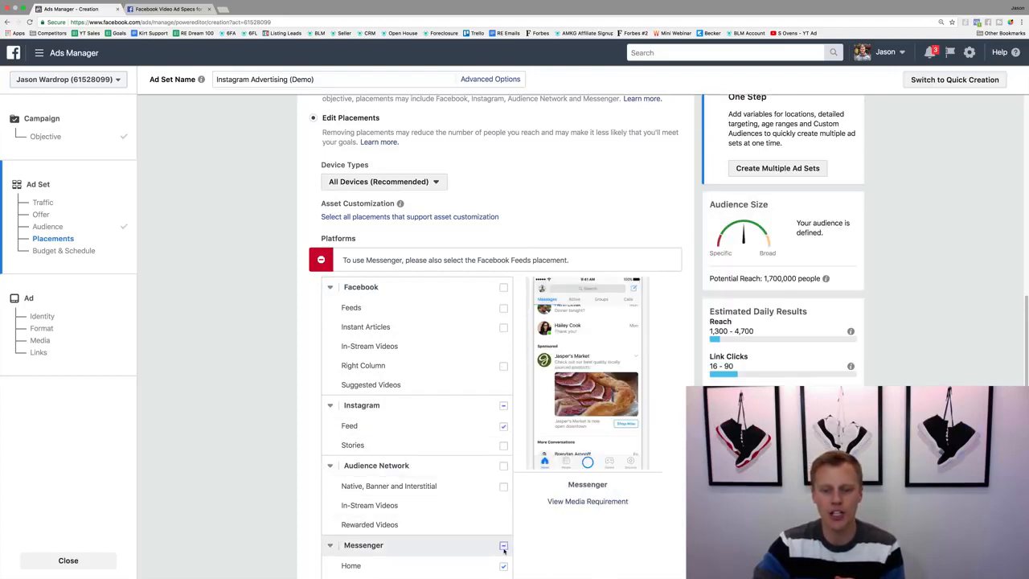
click(504, 547)
scroll(276, 464, down, 1)
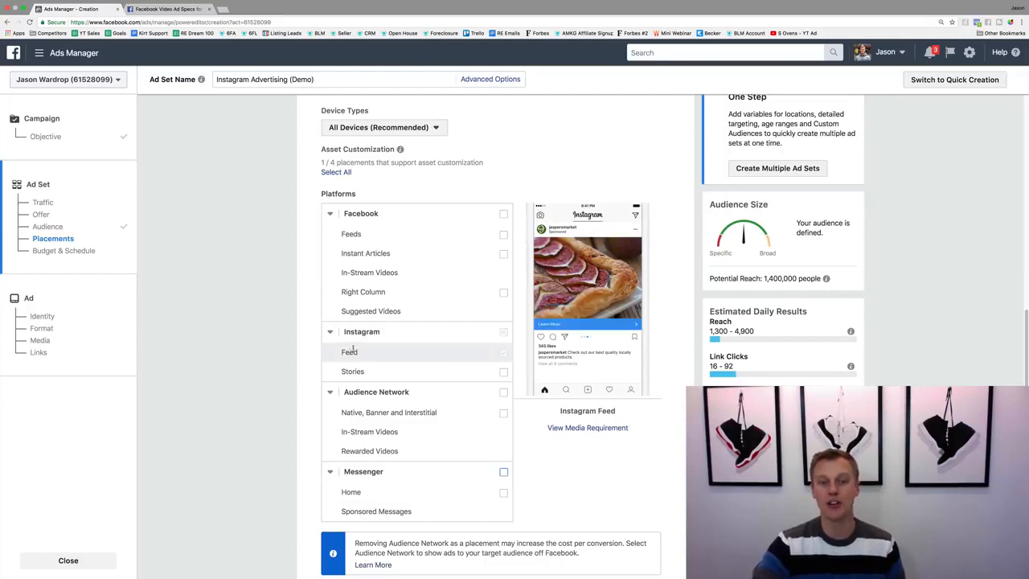
Check the video length requirement for the Instagram Feed placement in the Facebook video ad specs, and return to Ads Manager
click(183, 13)
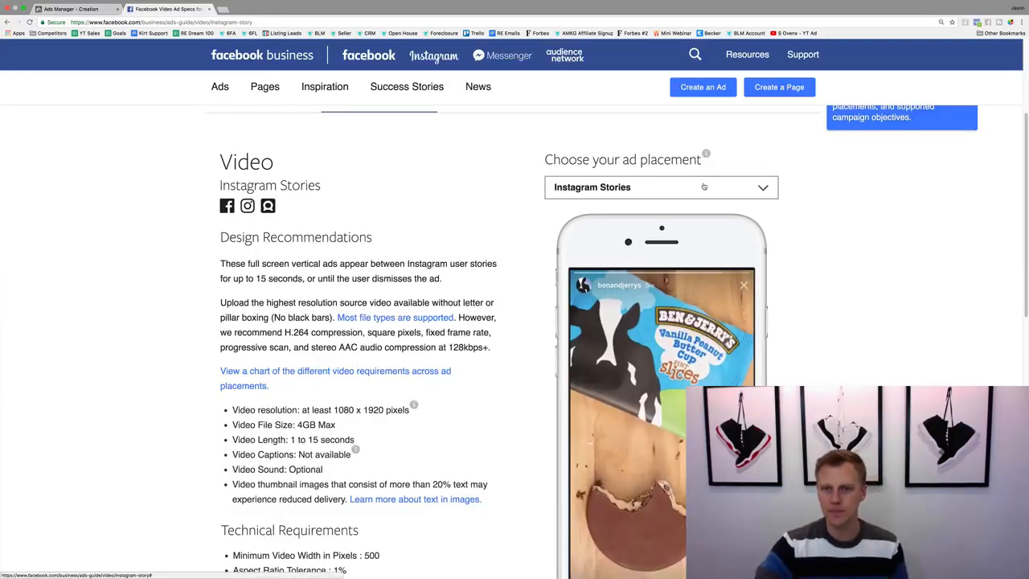
click(701, 189)
click(611, 340)
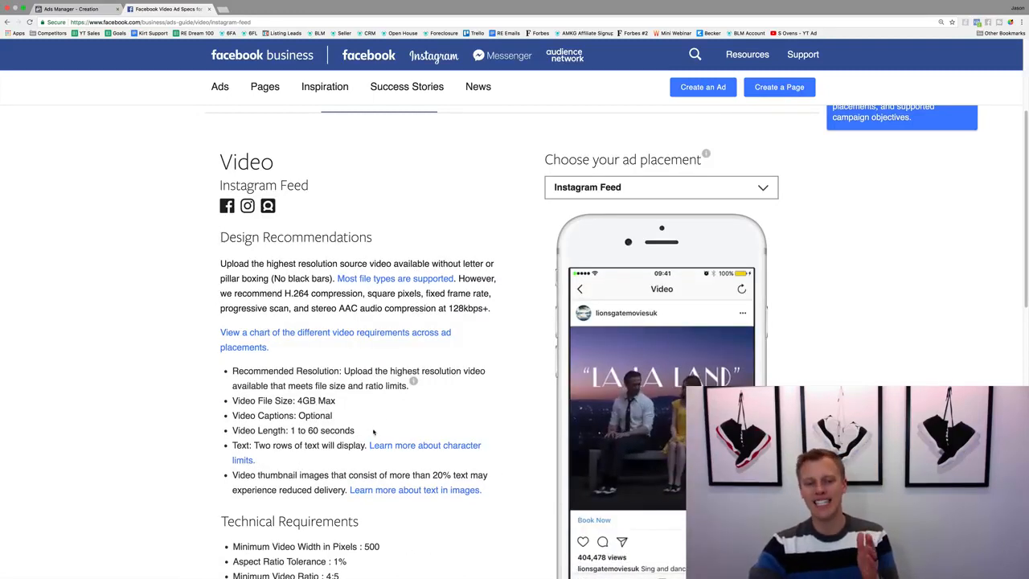
drag(355, 431, 227, 432)
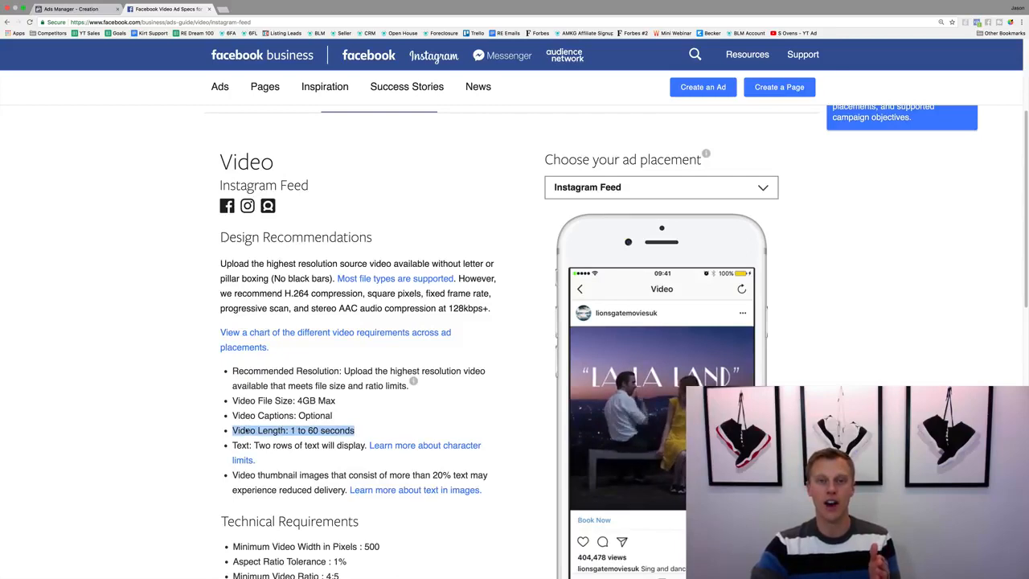
click(71, 9)
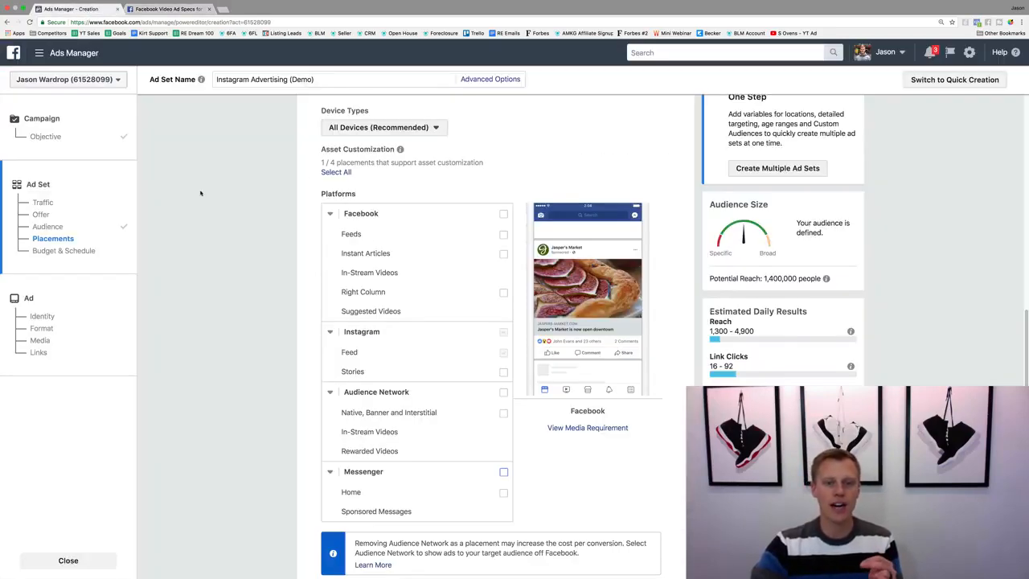
Include the Instagram Stories placement alongside the Instagram Feed
click(505, 372)
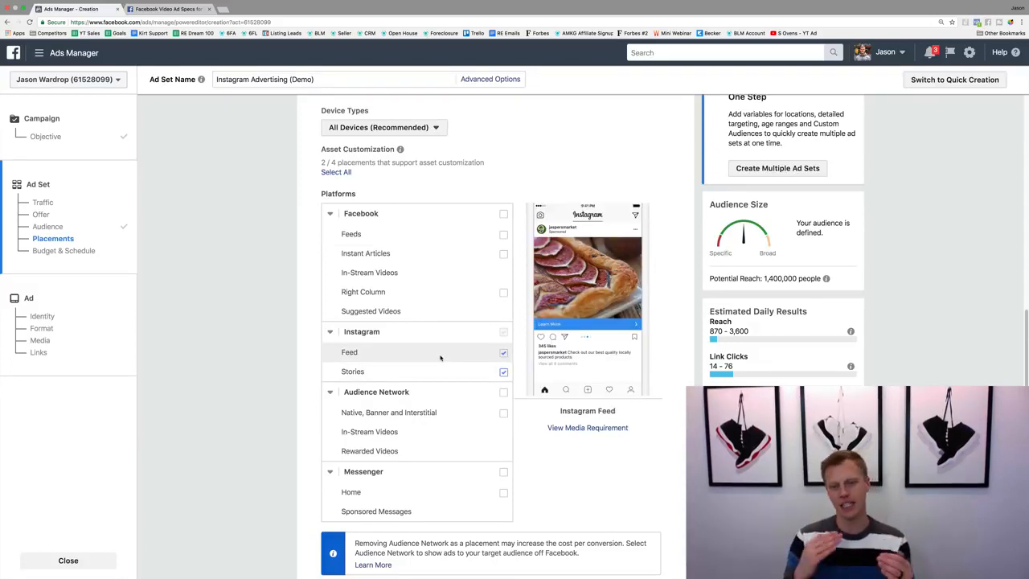
click(504, 372)
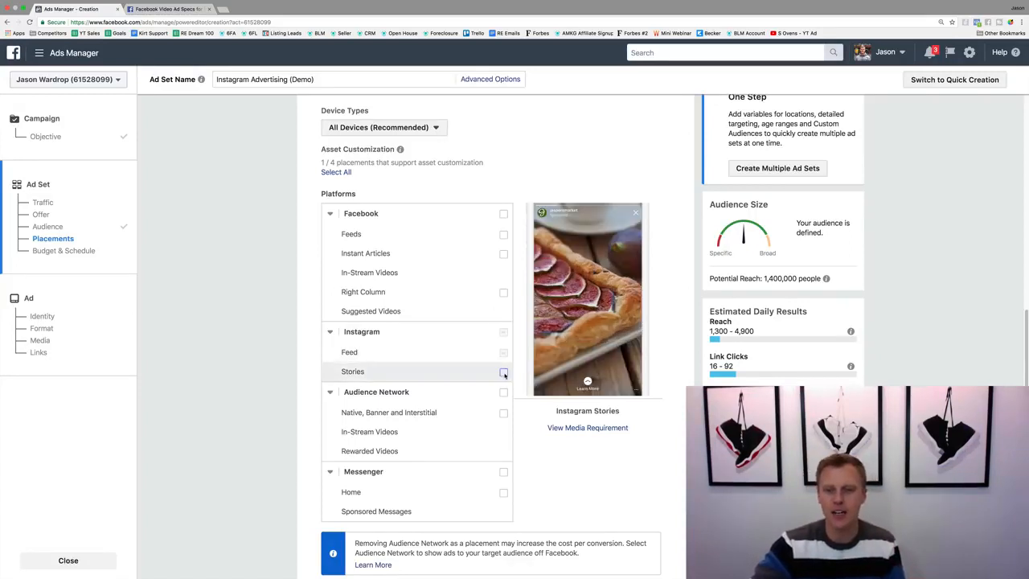
click(503, 373)
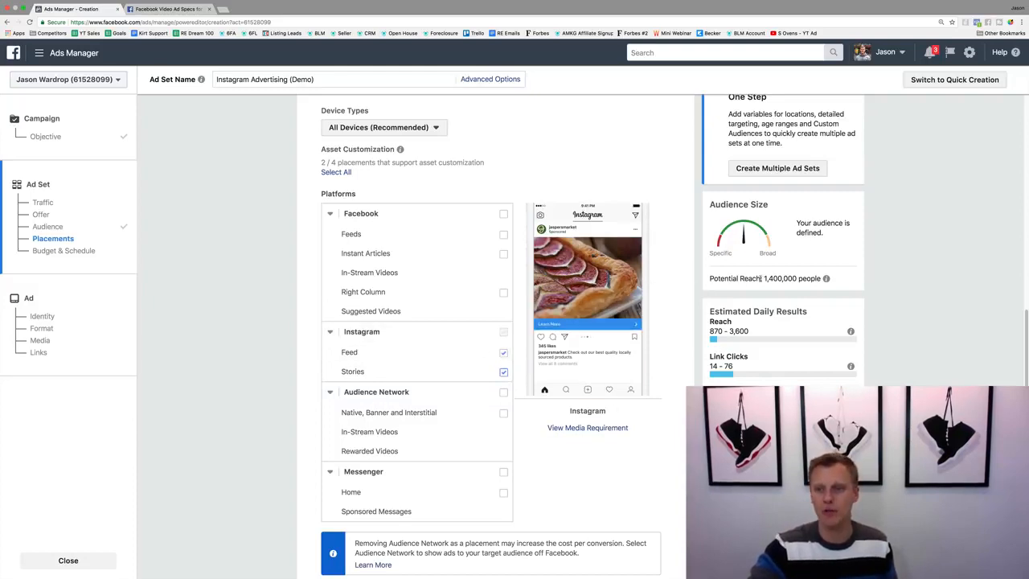
Try a lifetime budget of $100.00 for the ad set
scroll(664, 305, down, 5)
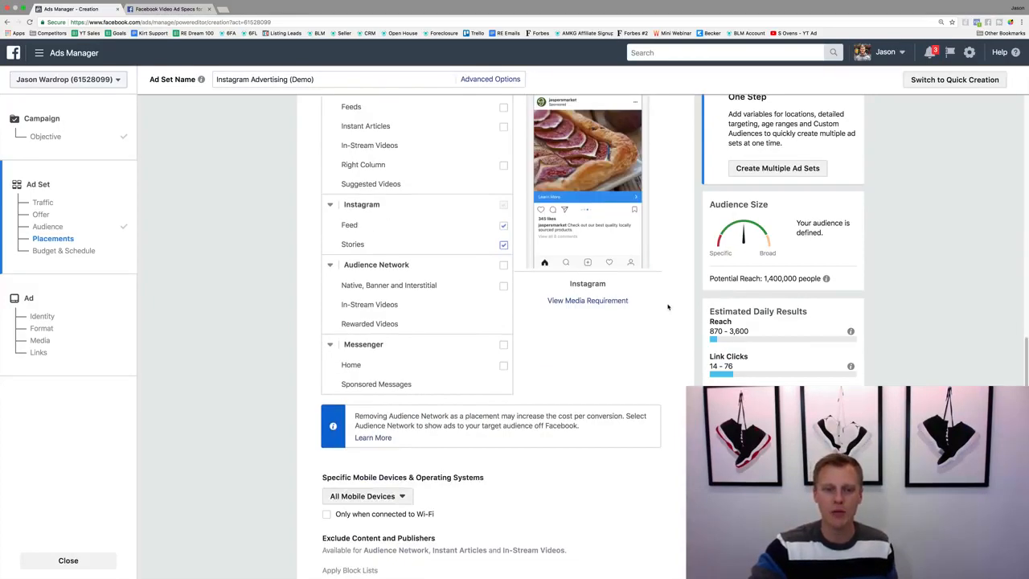
scroll(664, 305, down, 2)
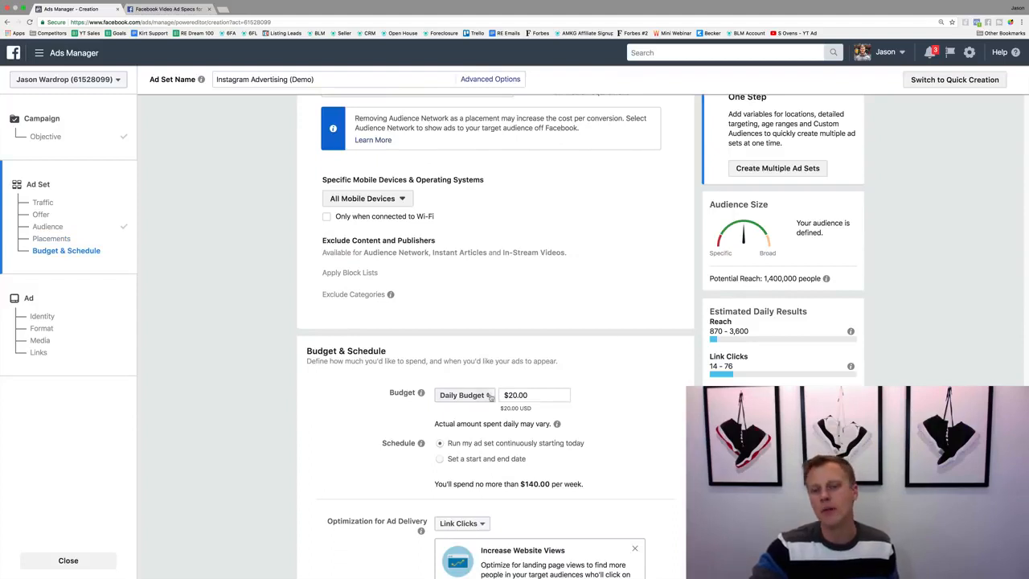
click(463, 395)
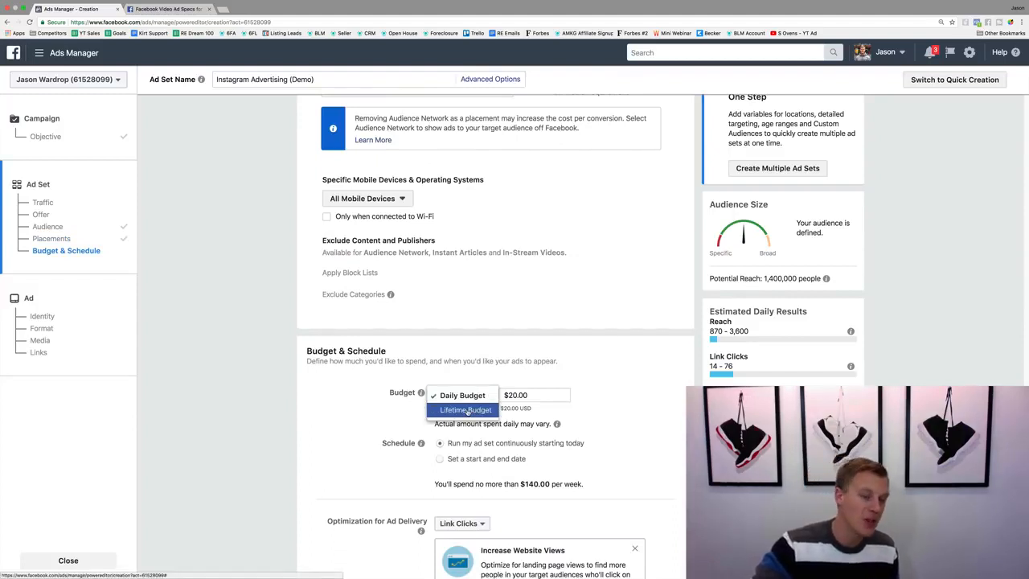
click(660, 386)
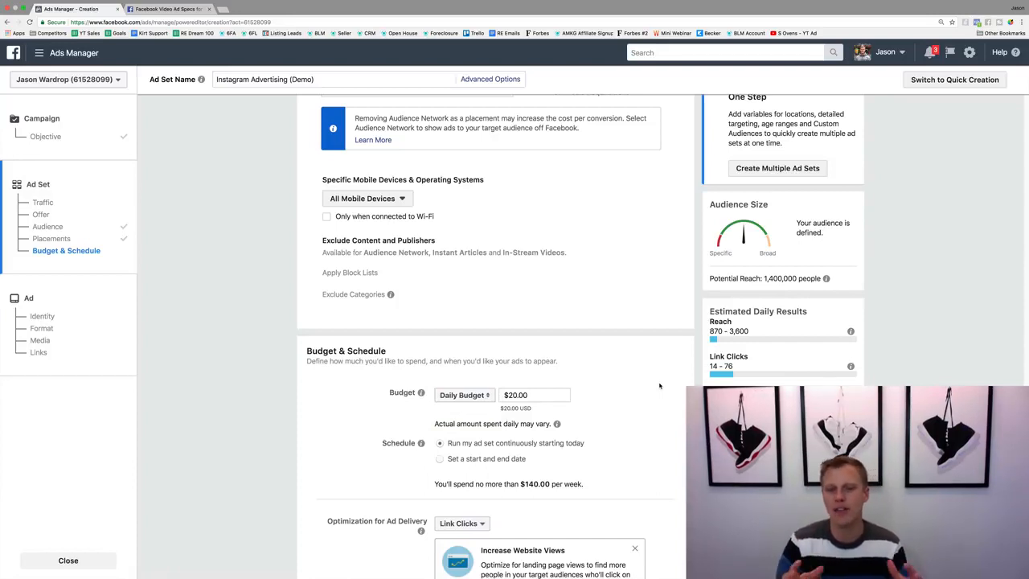
click(463, 395)
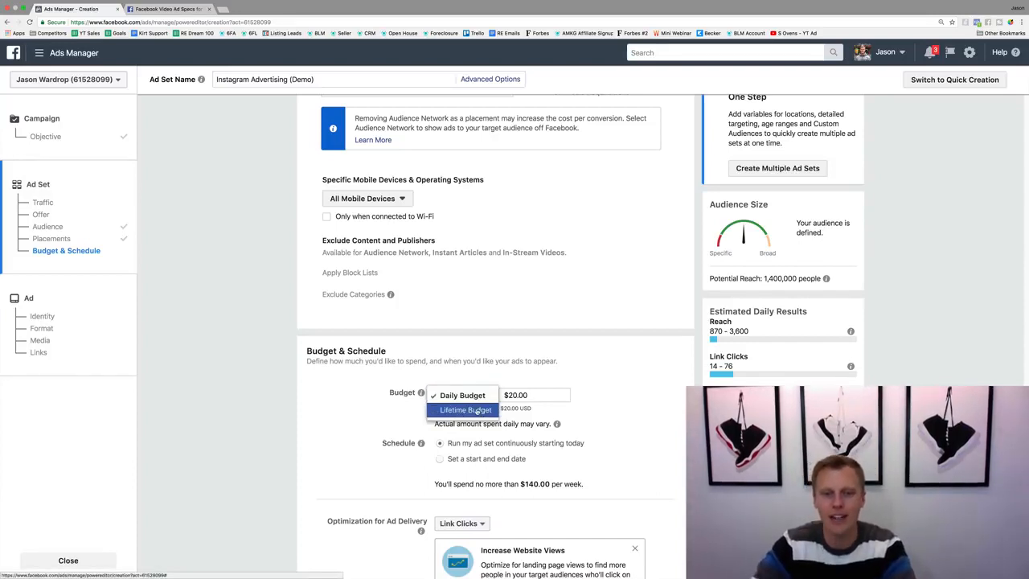
click(482, 411)
double_click(527, 395)
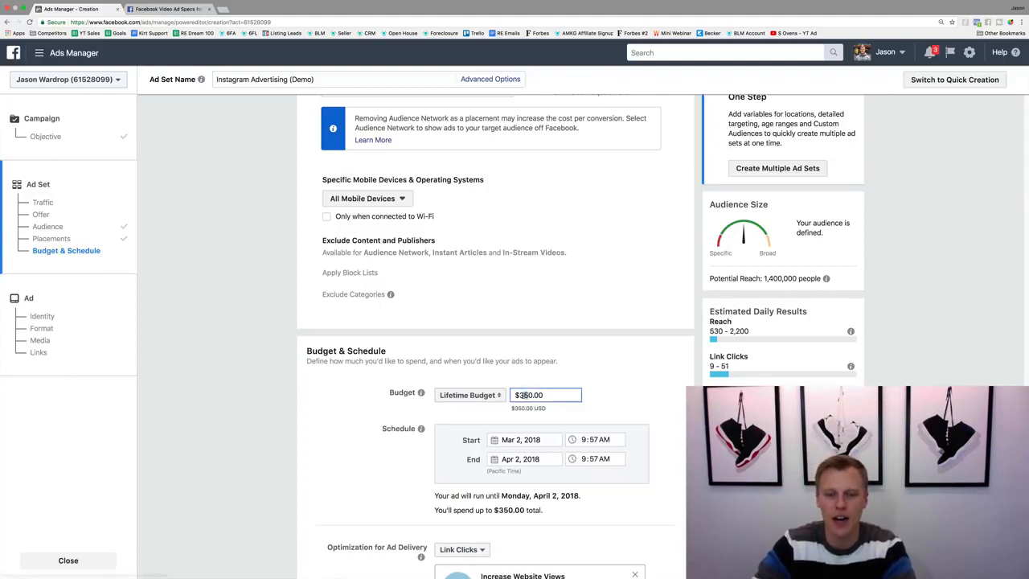
text(1000)
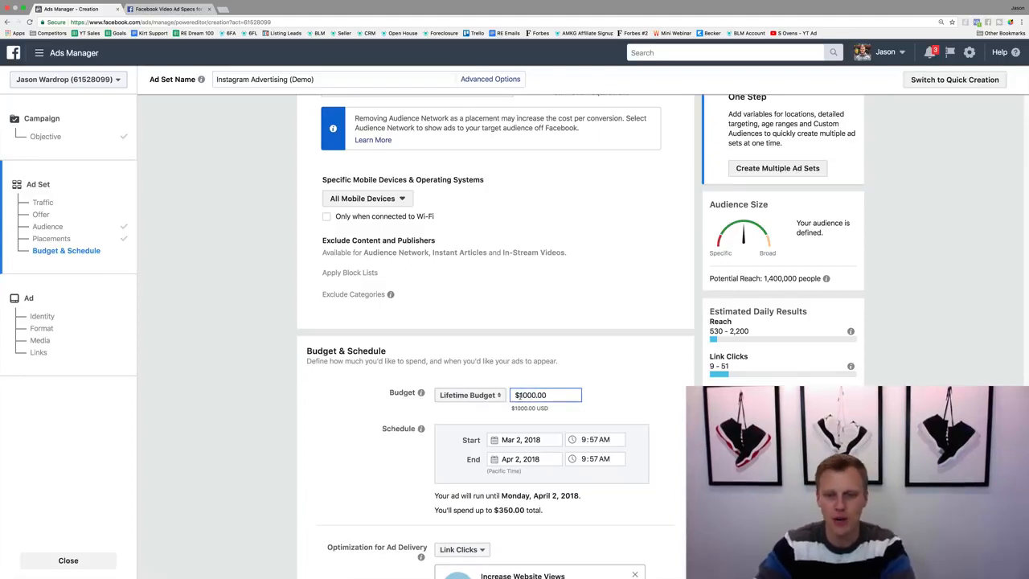
key(BackSpace)
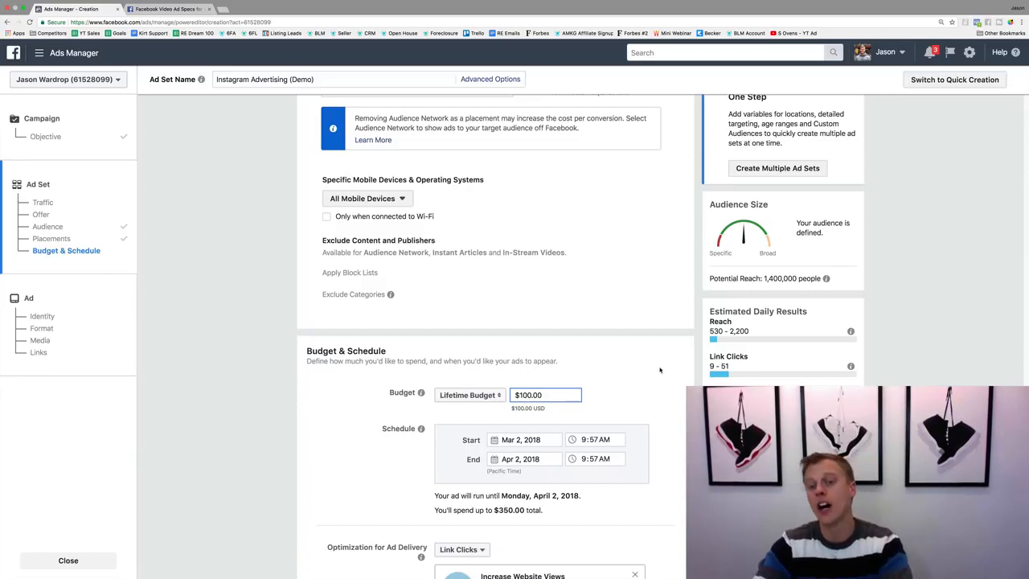
click(660, 372)
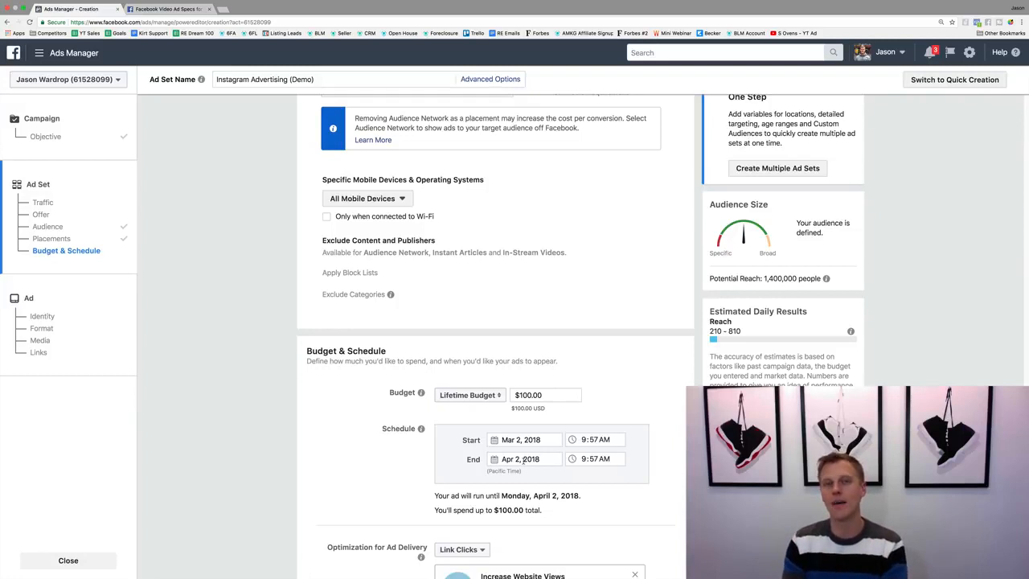
Set a daily budget of $10.00 and schedule the ad set to run continuously starting today
click(469, 397)
click(468, 383)
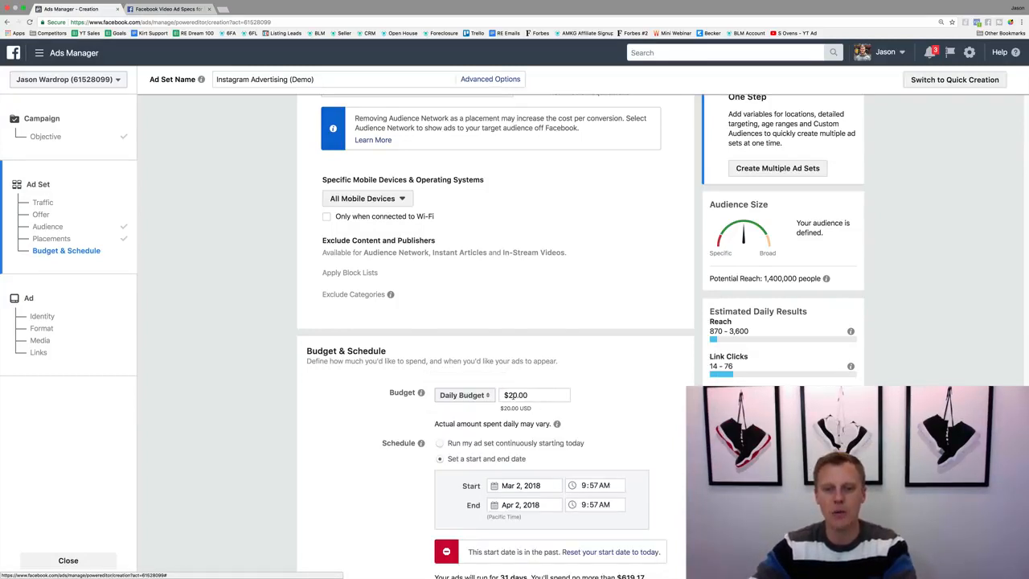
drag(513, 395, 508, 396)
text(1)
click(625, 397)
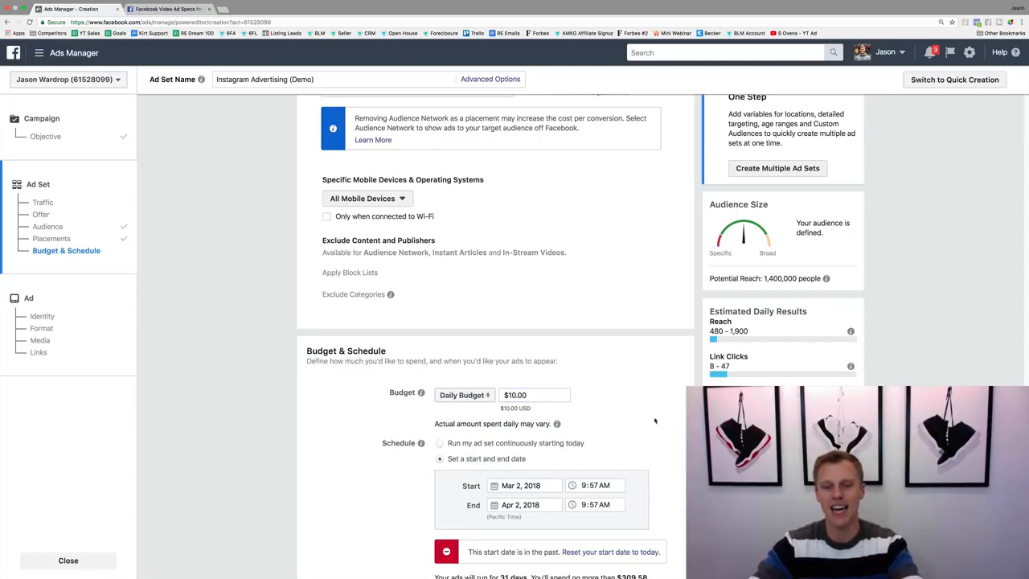
click(439, 444)
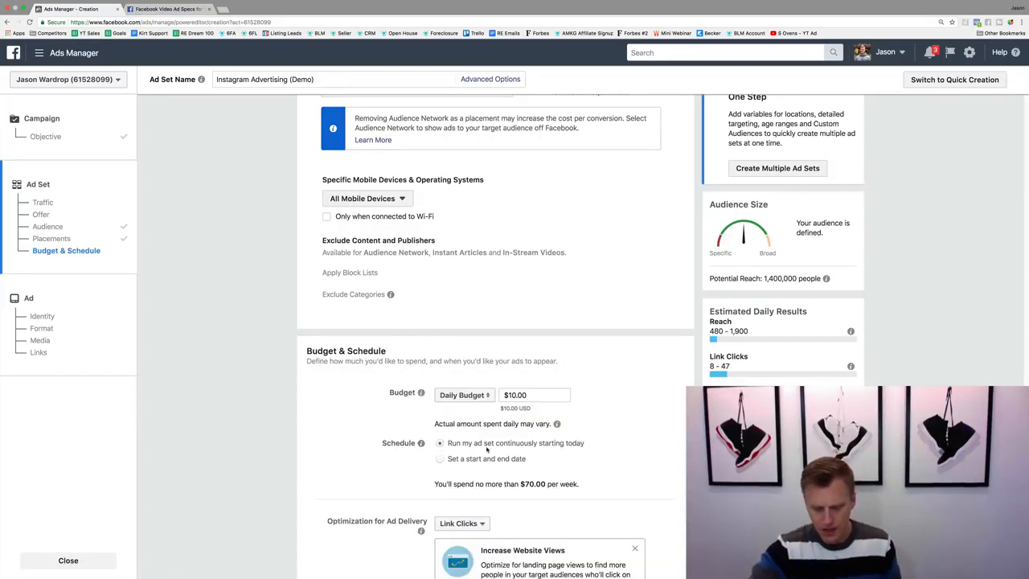
Keep Link Clicks as the optimization for ad delivery and continue to the ad setup
scroll(487, 451, down, 3)
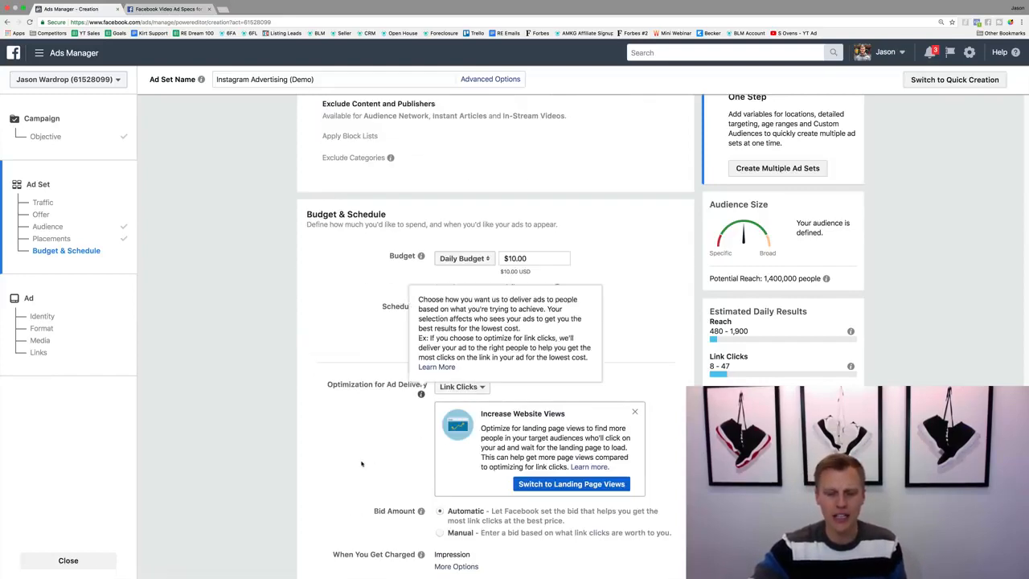
scroll(366, 465, down, 4)
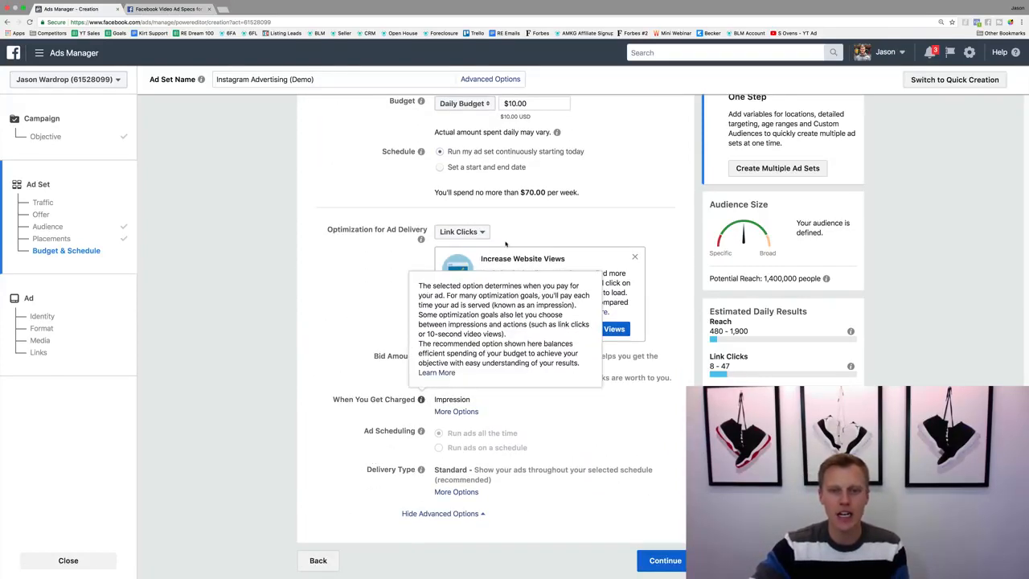
click(480, 232)
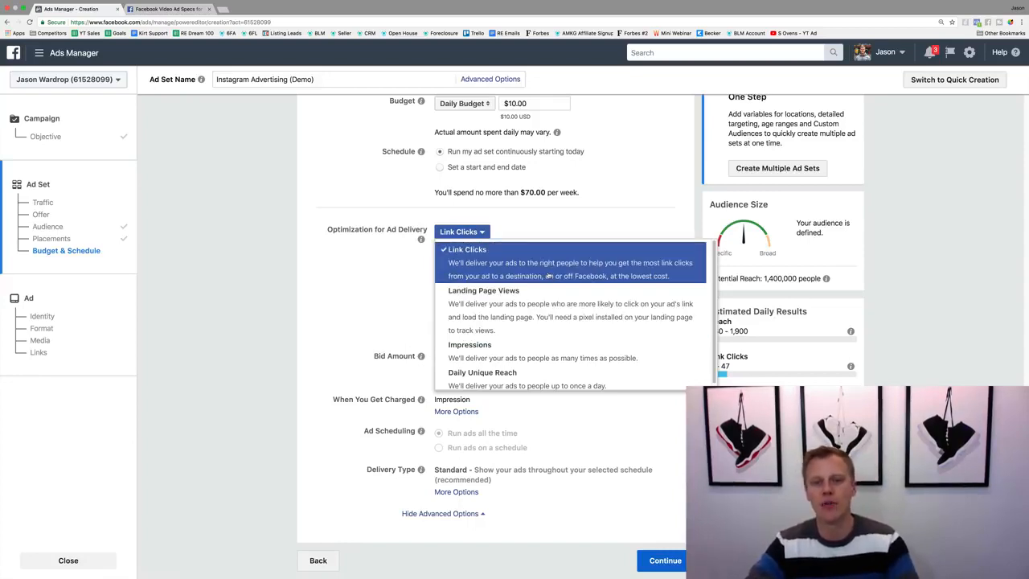
click(549, 270)
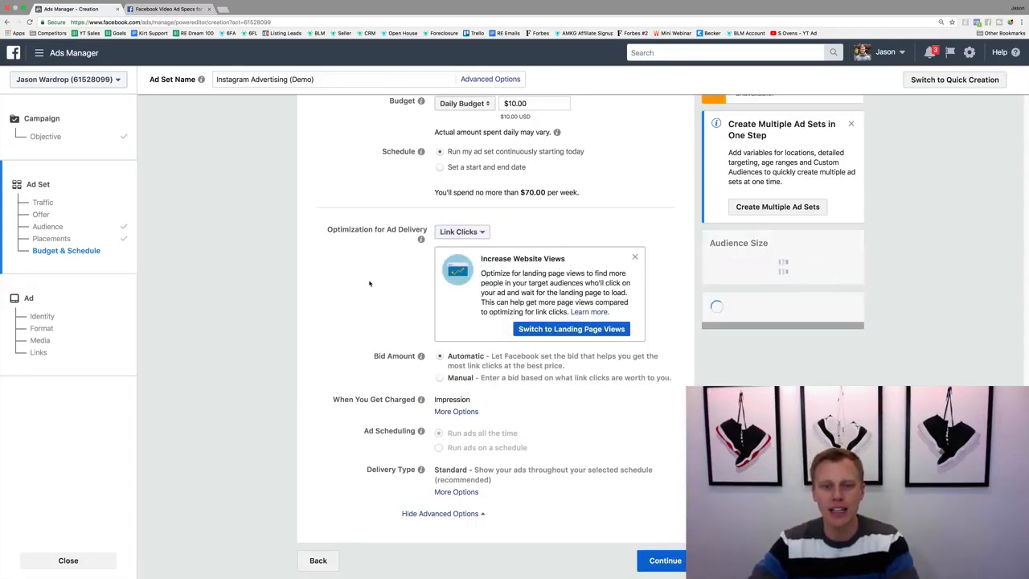
click(667, 558)
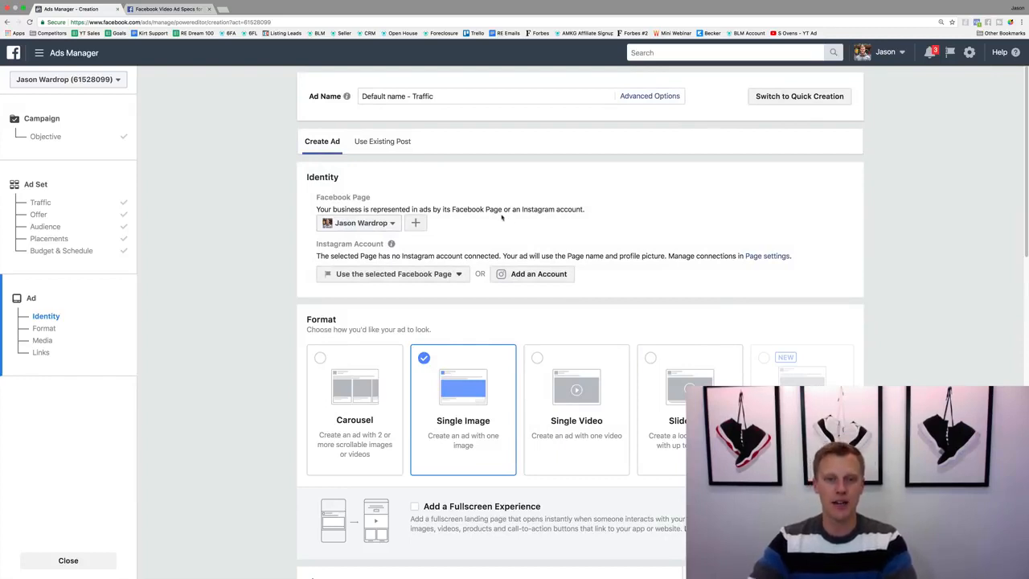
click(533, 275)
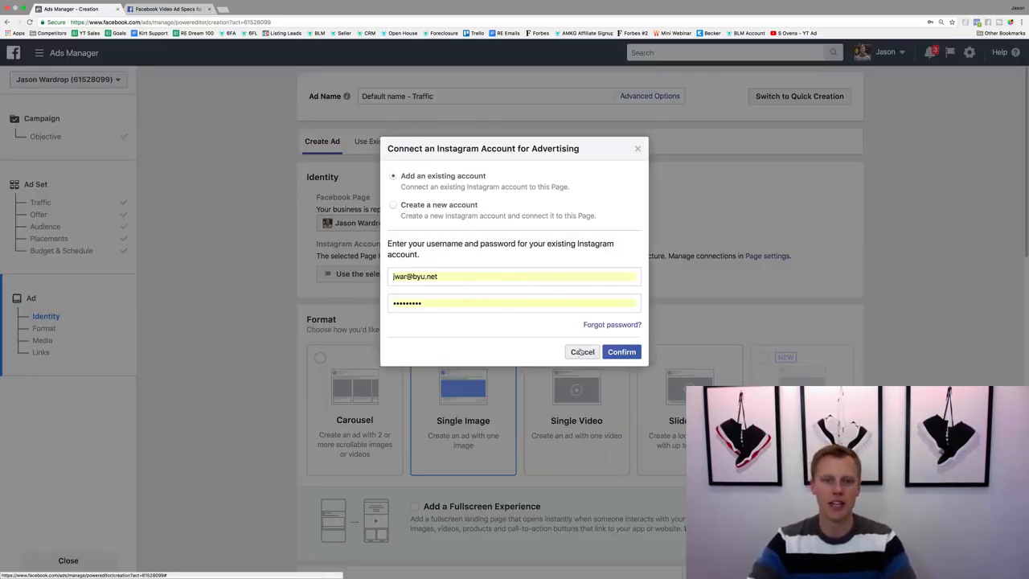
click(394, 206)
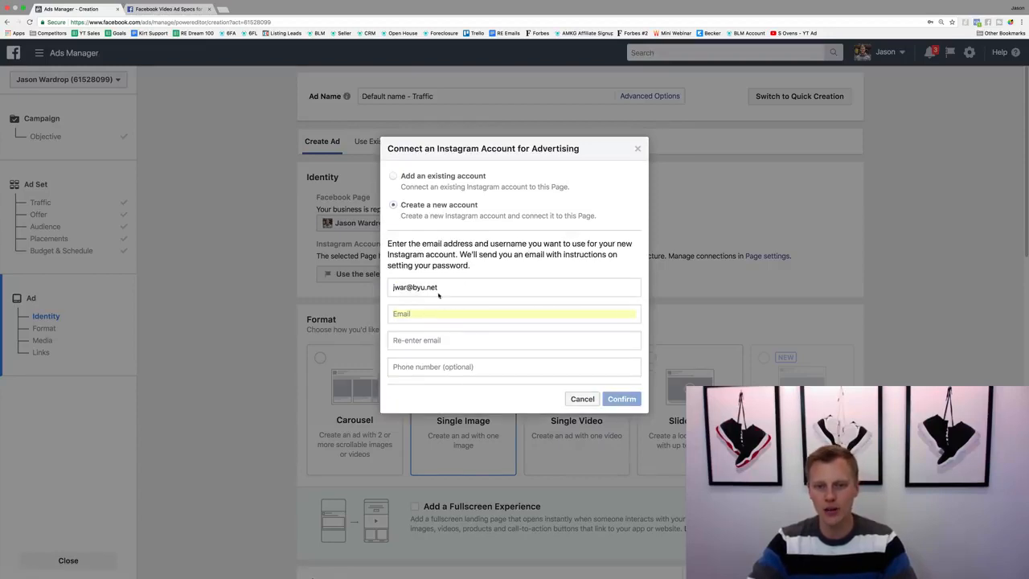
click(582, 399)
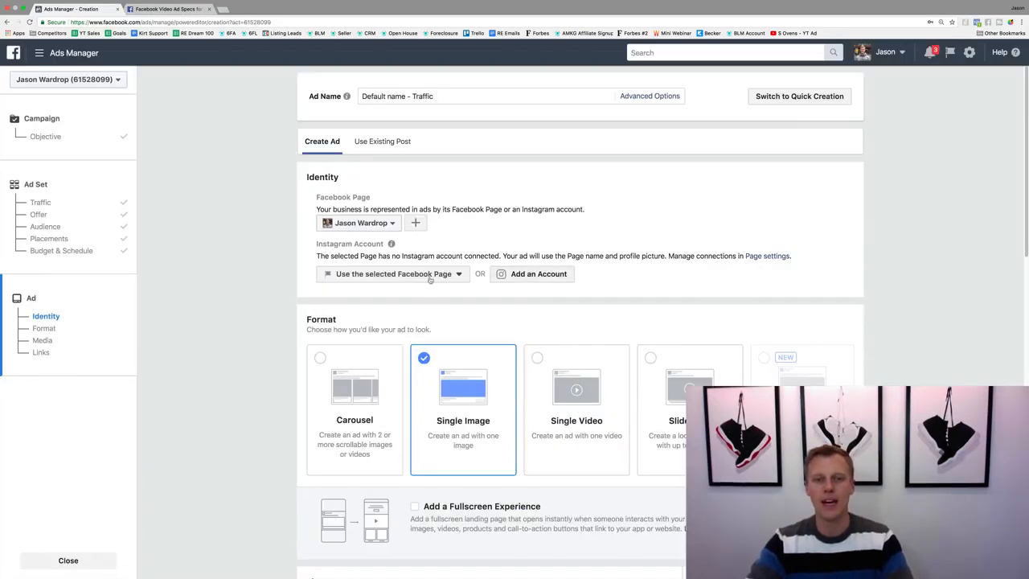
Choose the Single Video ad format and use the selected Facebook Page as the Instagram identity
scroll(414, 292, down, 4)
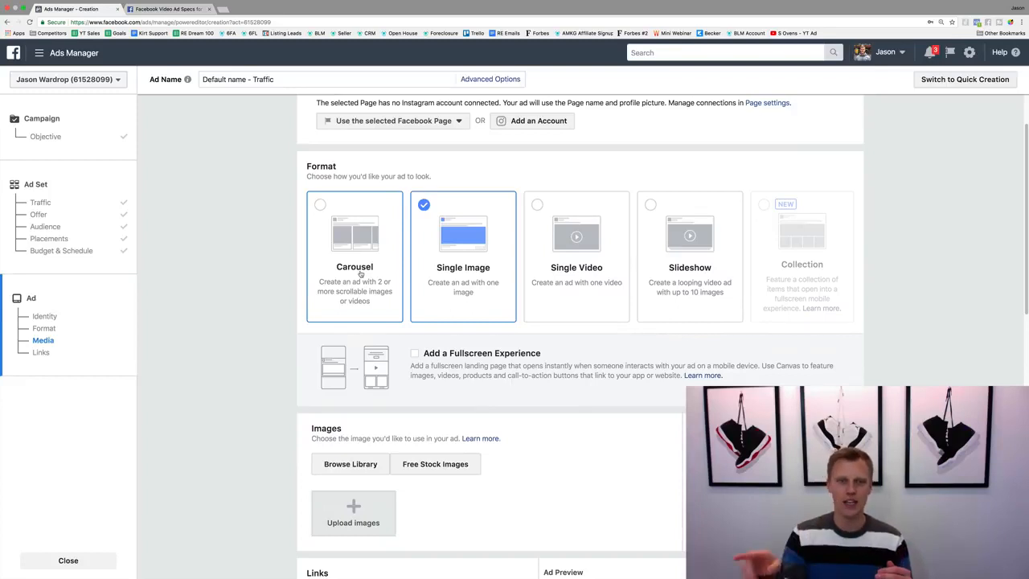
click(570, 249)
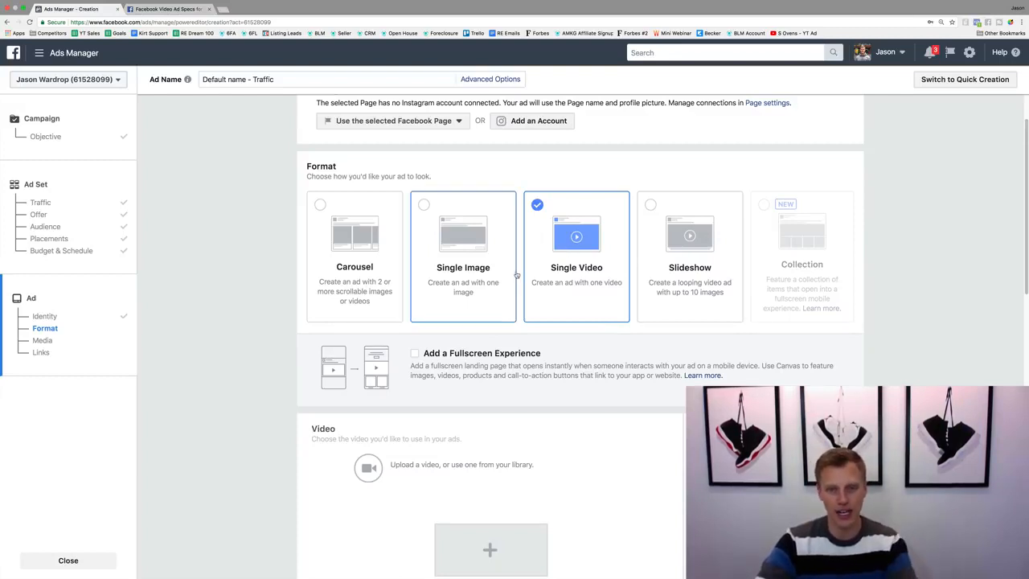
scroll(517, 275, up, 3)
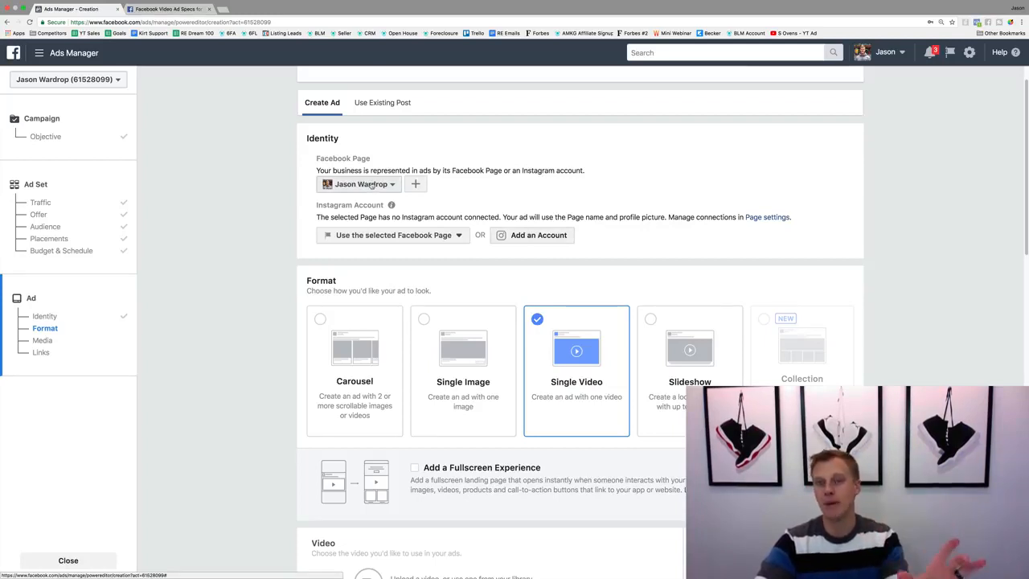
click(392, 237)
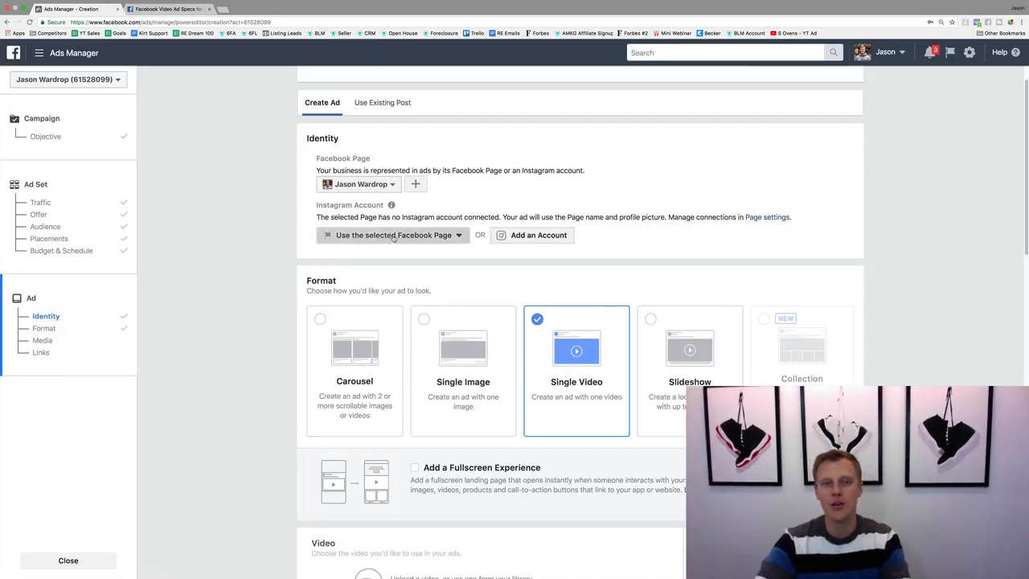
click(440, 271)
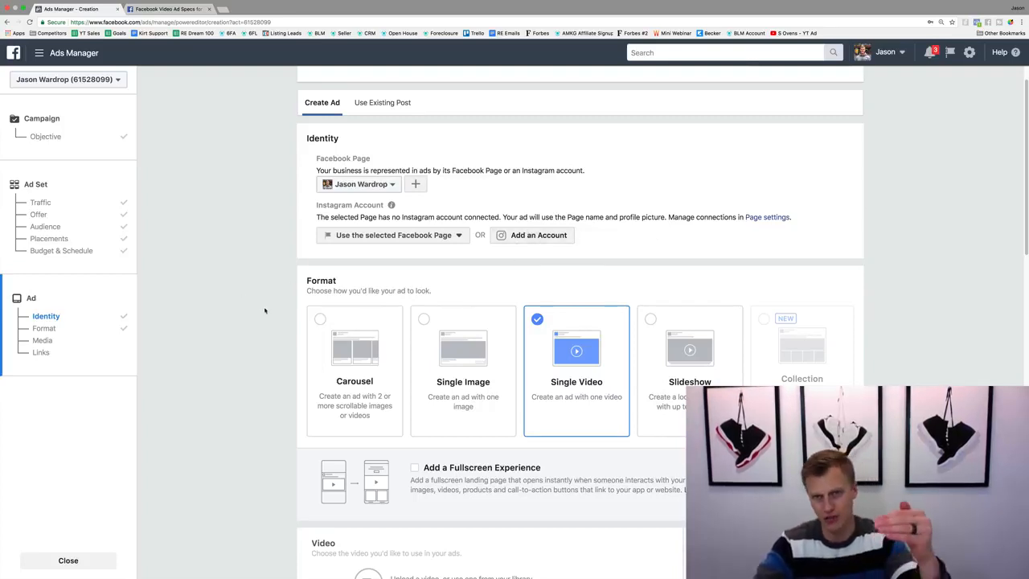
Add the 0:10 video from the account's video library as the ad's video
scroll(266, 310, down, 5)
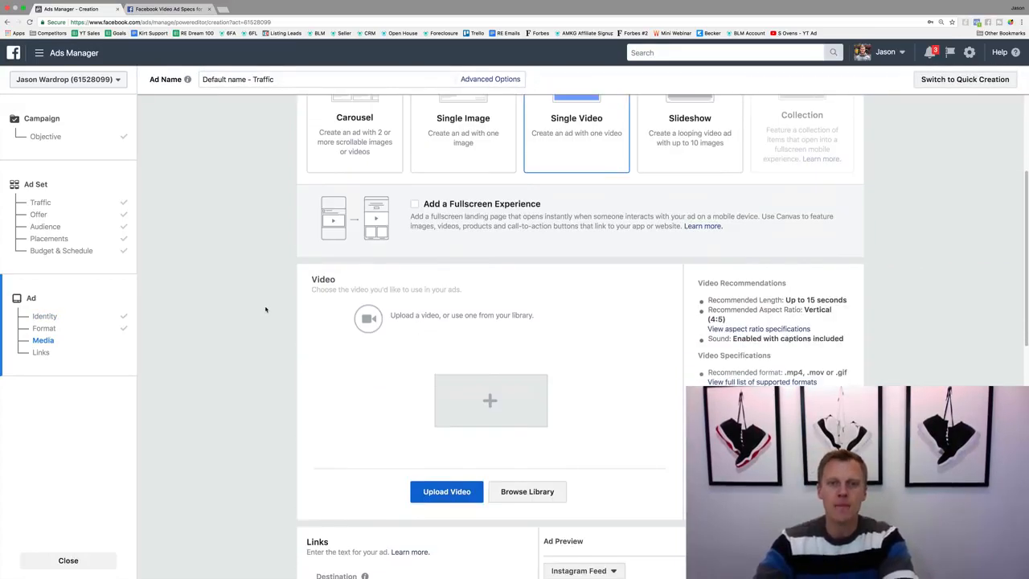
scroll(265, 310, down, 2)
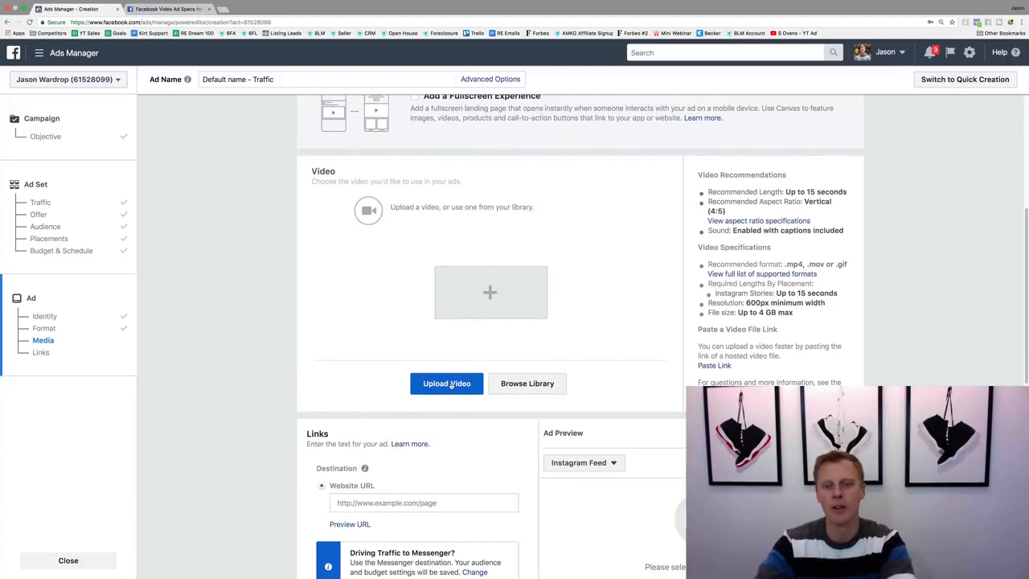
click(530, 384)
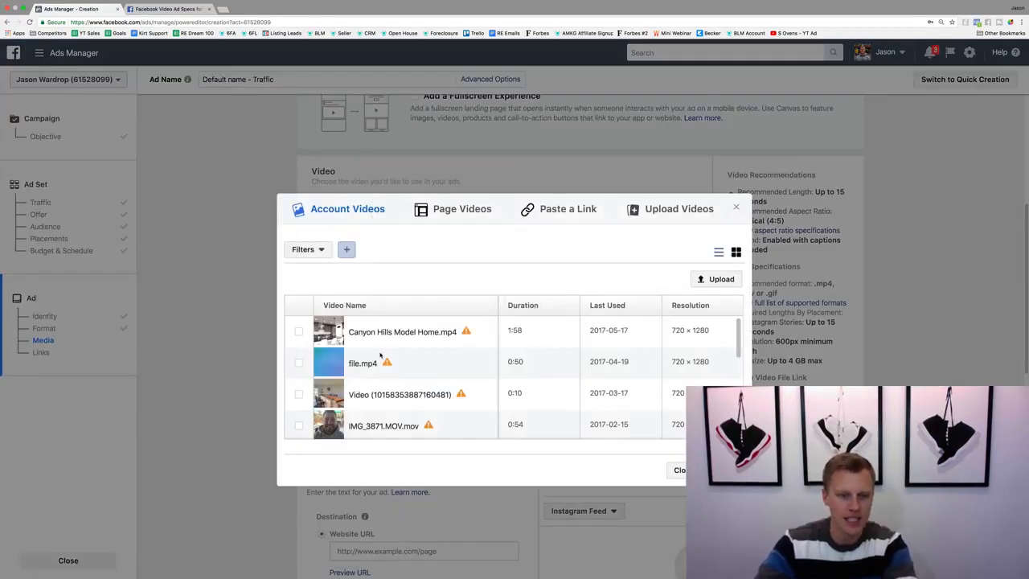
click(298, 362)
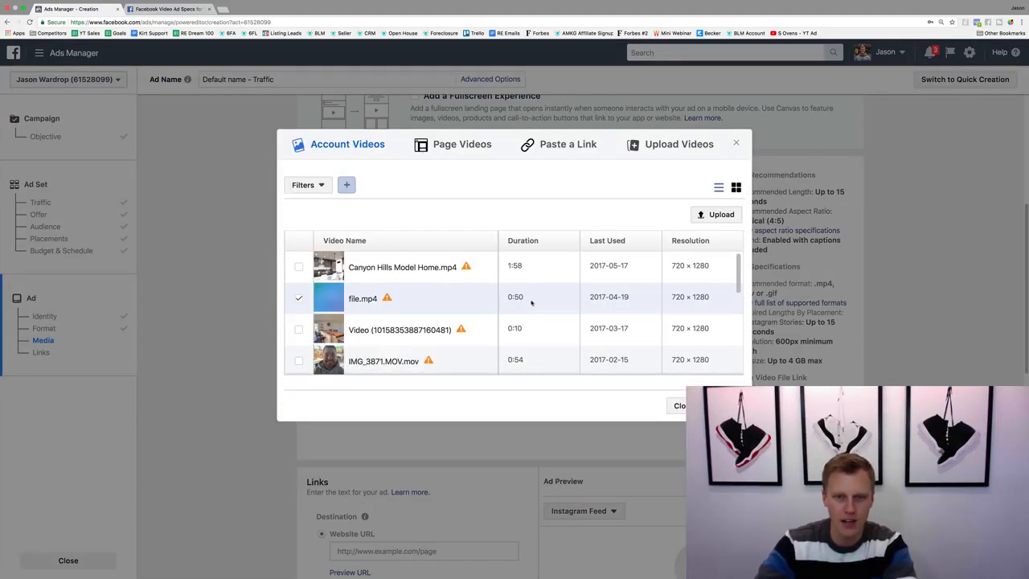
click(298, 329)
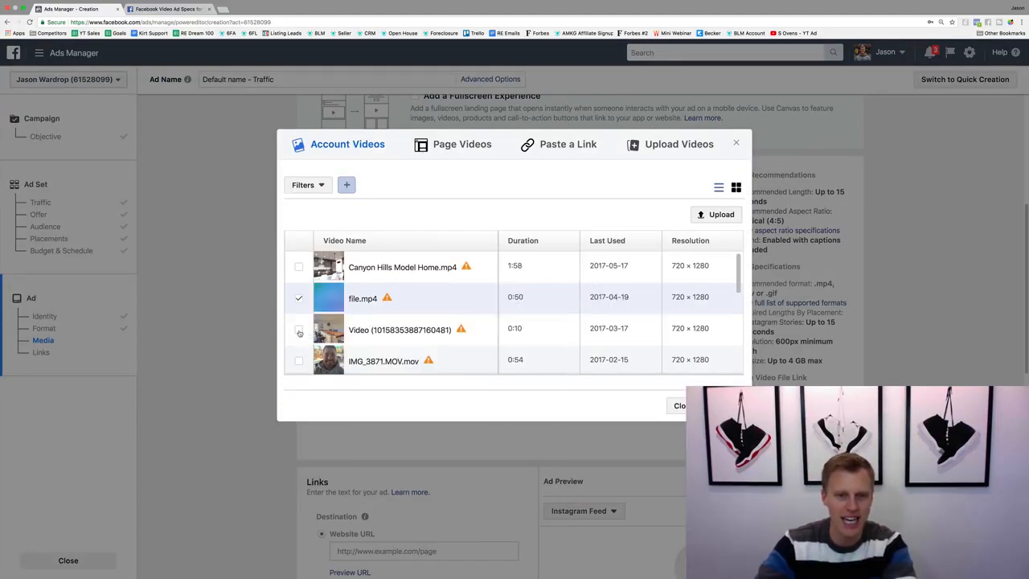
click(722, 406)
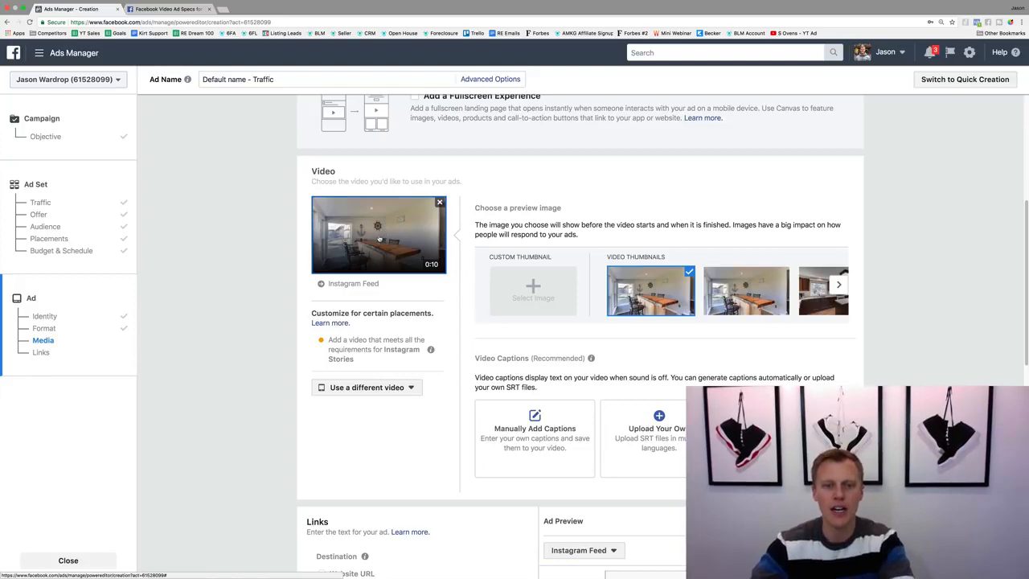
scroll(382, 237, down, 5)
scroll(379, 235, down, 3)
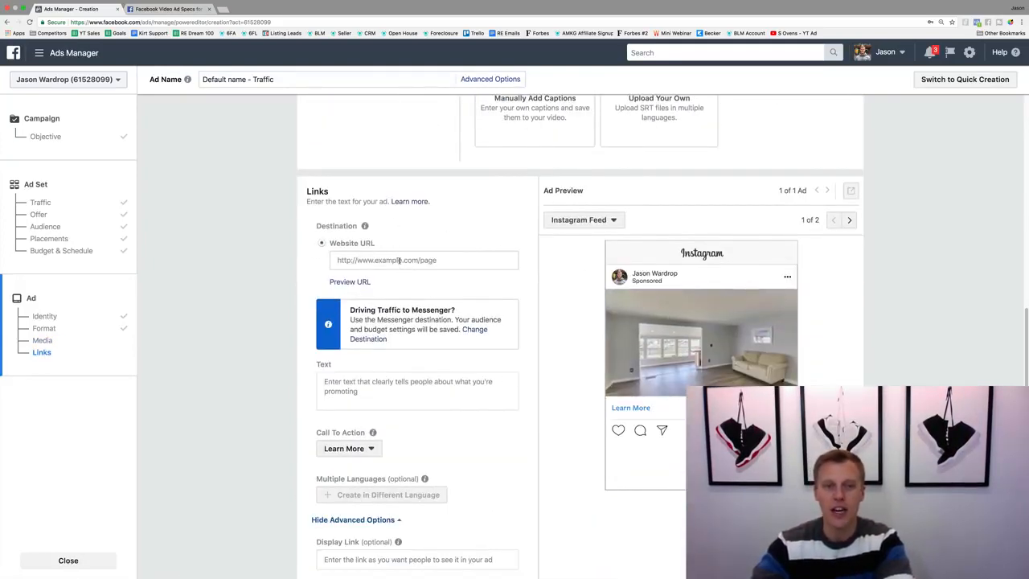
click(366, 261)
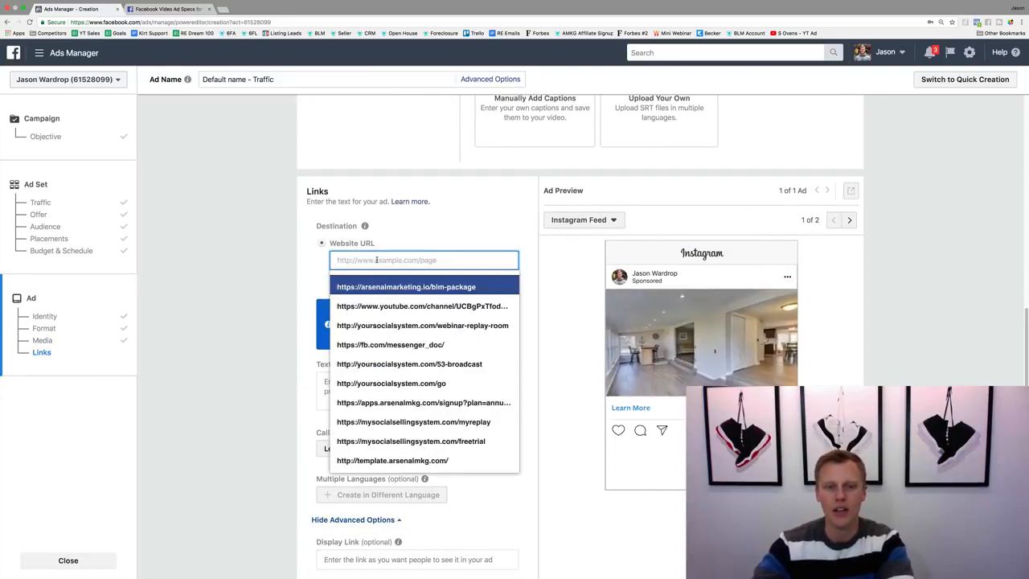
click(223, 9)
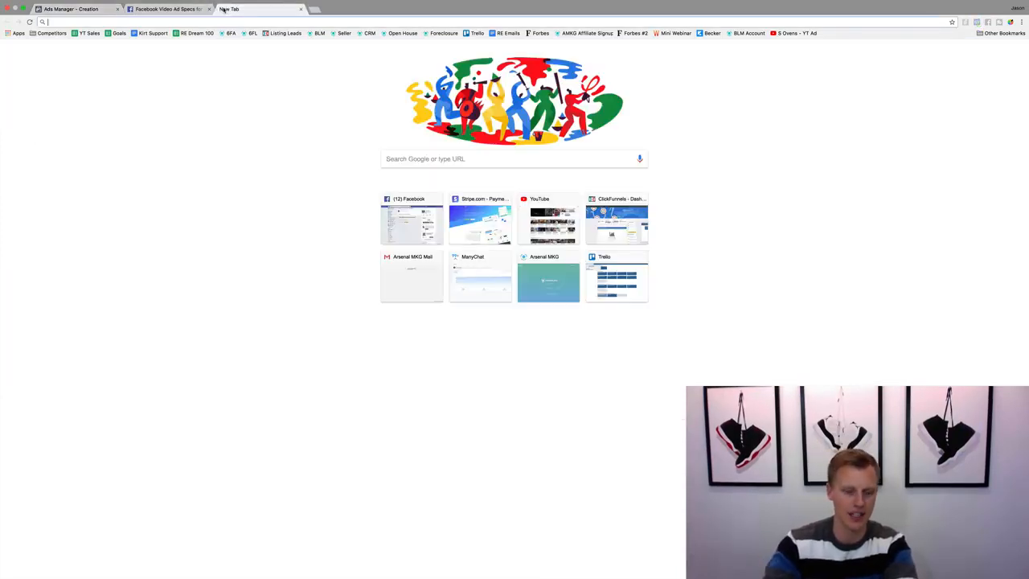
text(google.com)
key(Return)
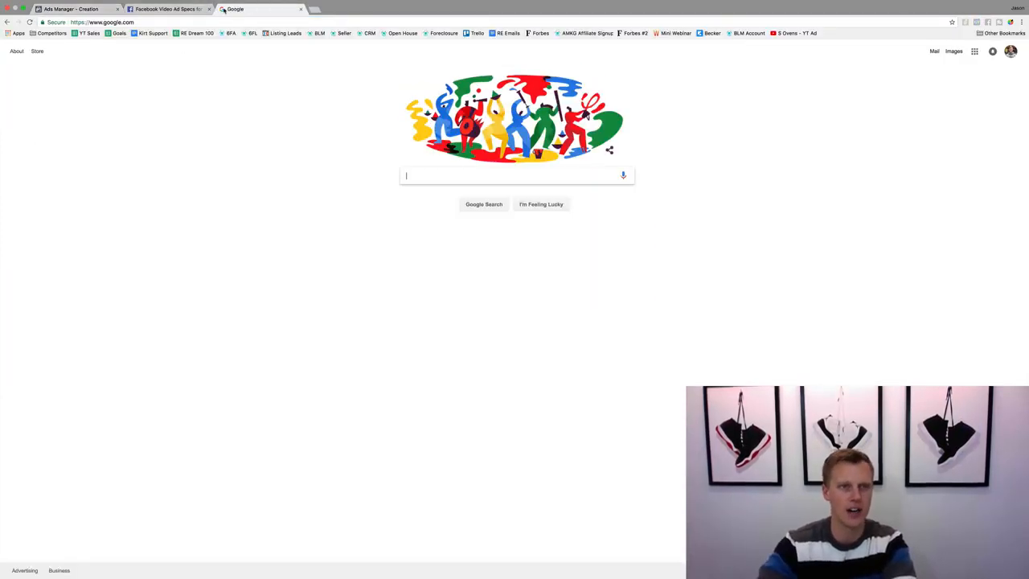
click(136, 21)
key(super+c)
click(71, 9)
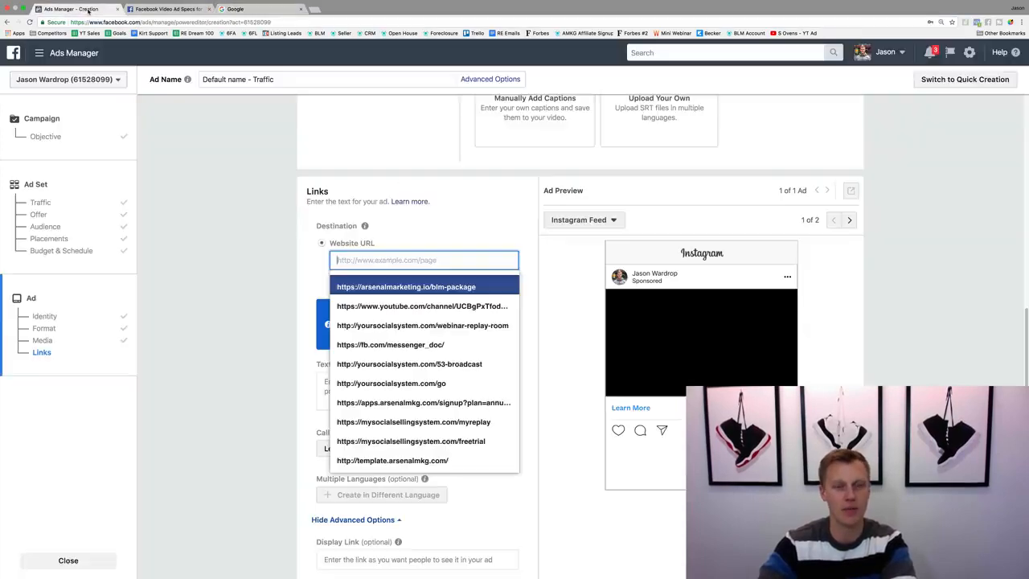
key(super+v)
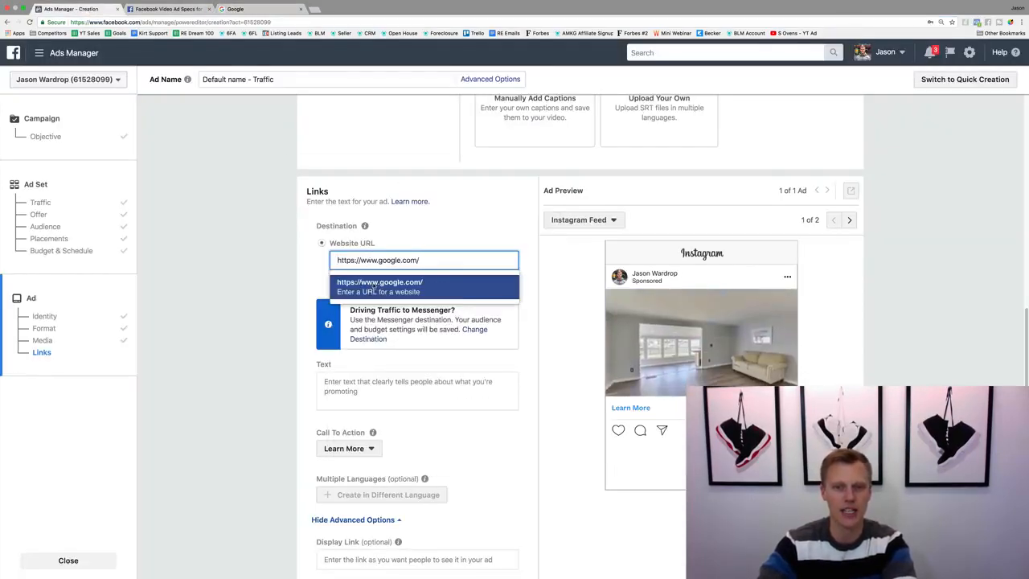
click(385, 279)
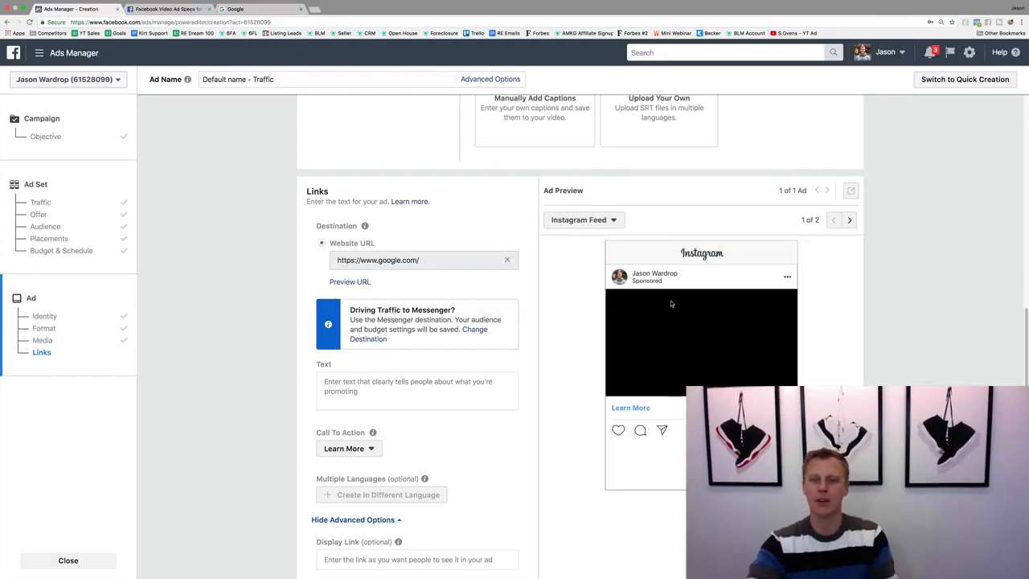
Preview the ad for Instagram Stories, check that placement's requirements in the Facebook video ad specs, and return to Ads Manager
click(850, 222)
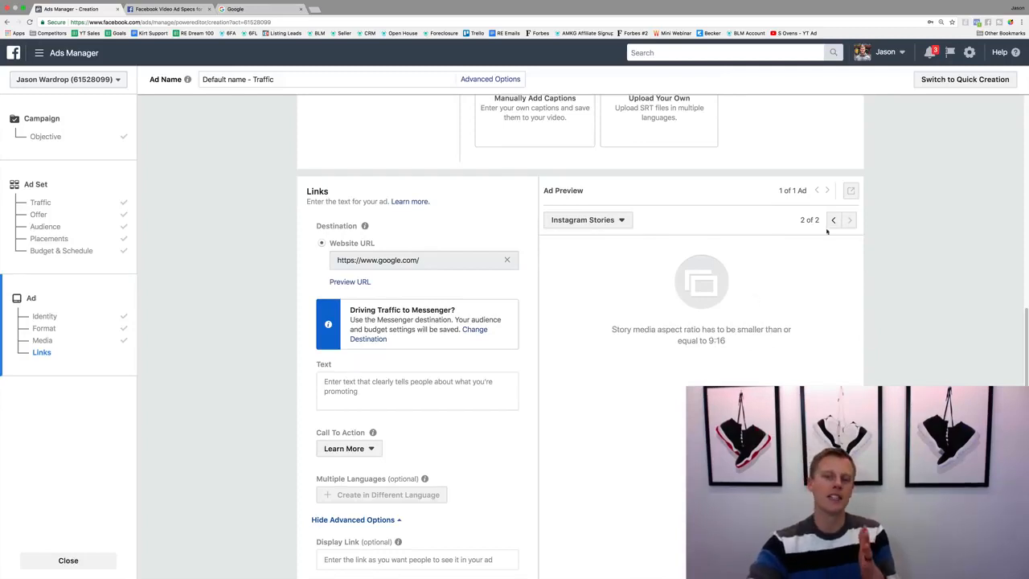
click(164, 9)
click(611, 187)
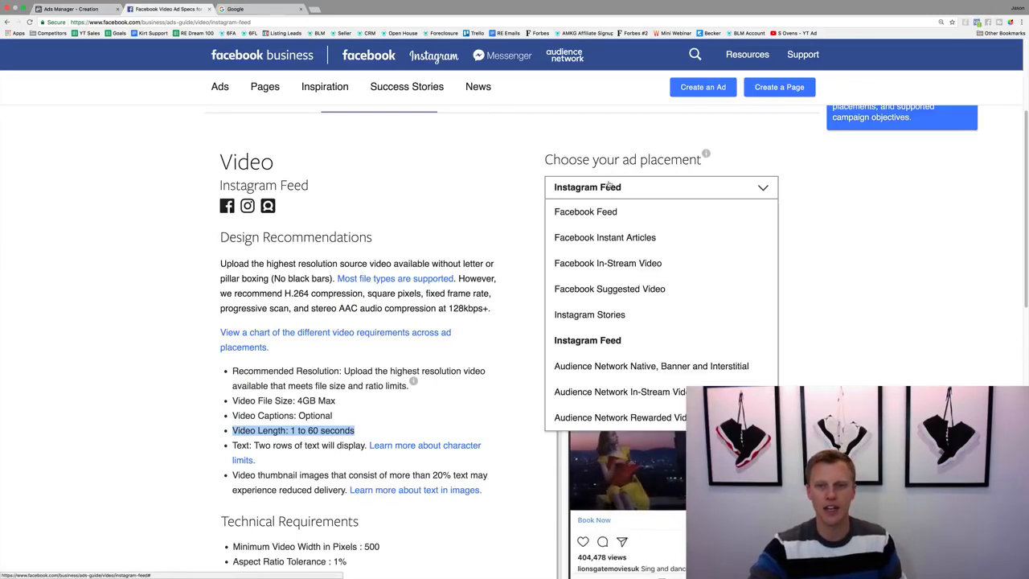
click(611, 314)
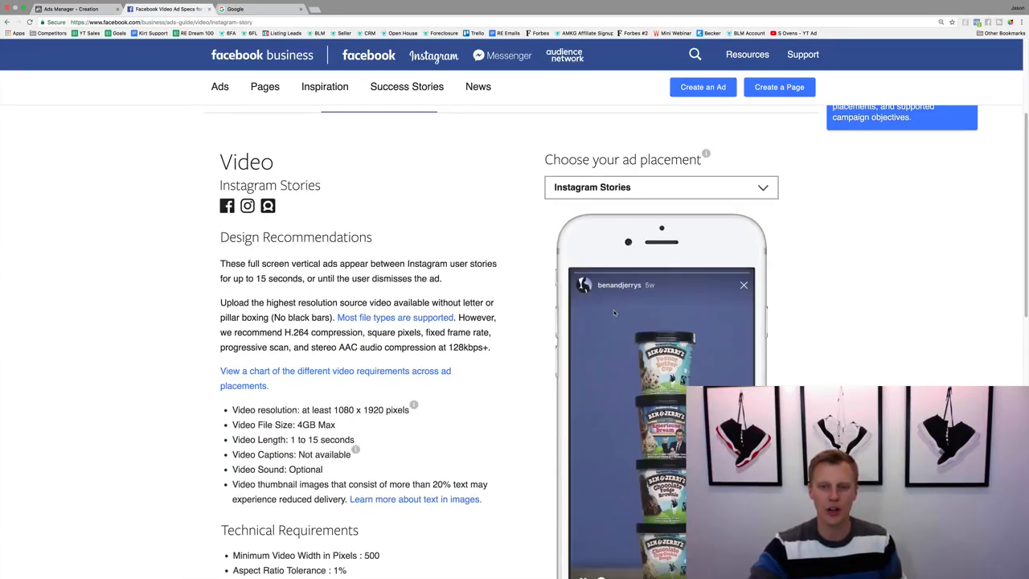
scroll(171, 375, down, 3)
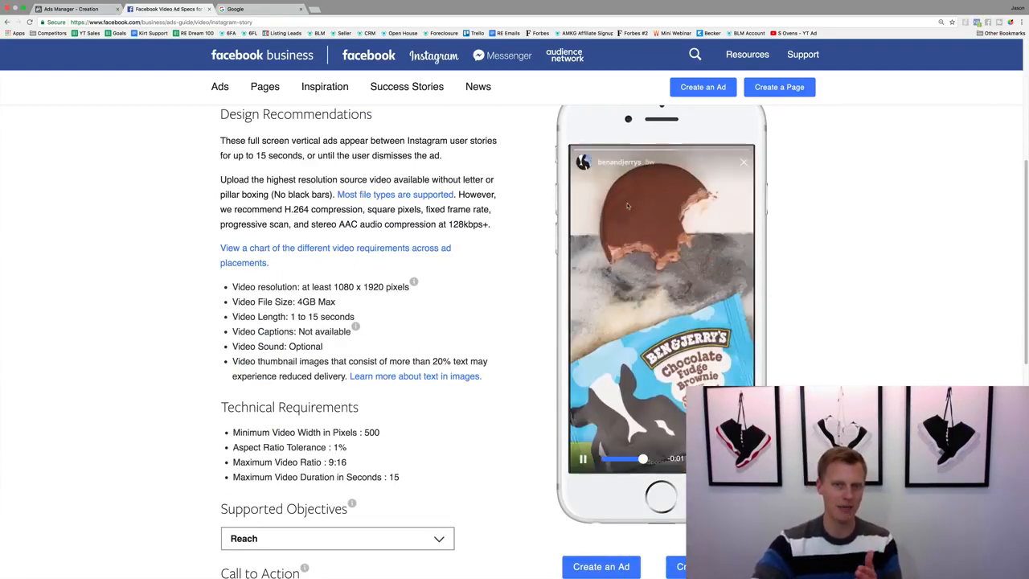
click(84, 10)
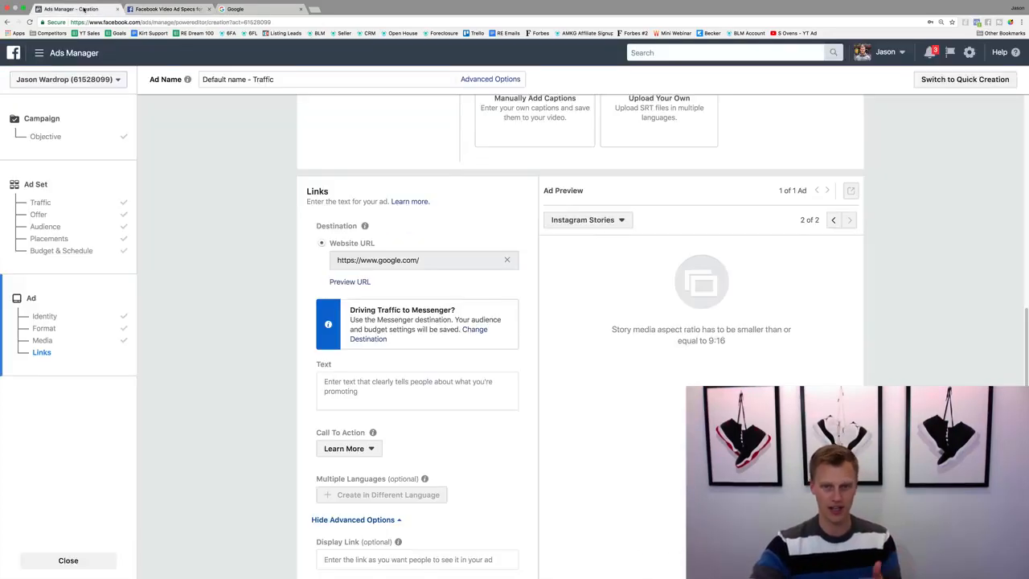
Review the chosen video's placement customization options and show the ad preview for Instagram Feed
scroll(357, 323, up, 5)
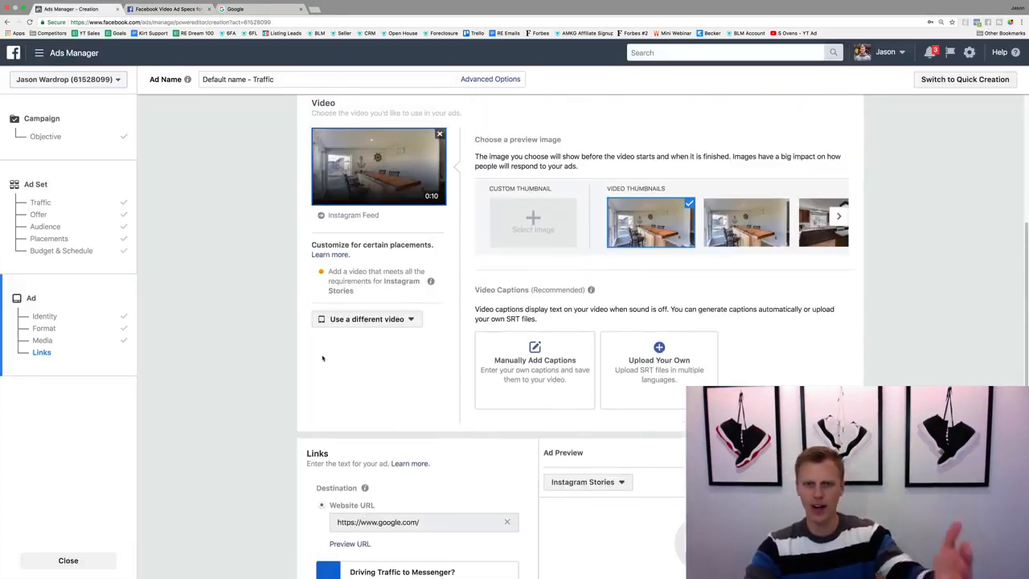
scroll(321, 354, up, 2)
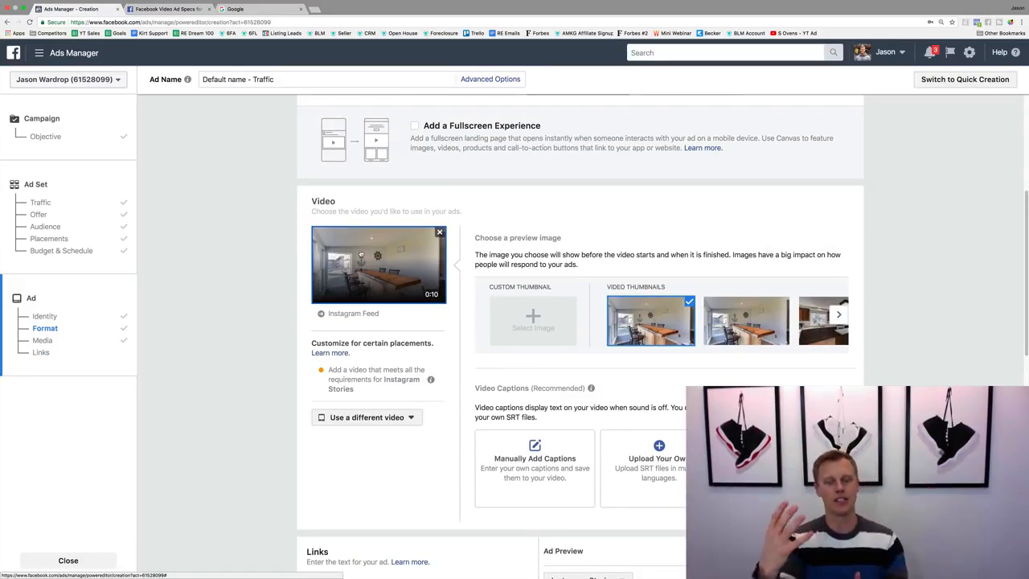
scroll(369, 286, down, 7)
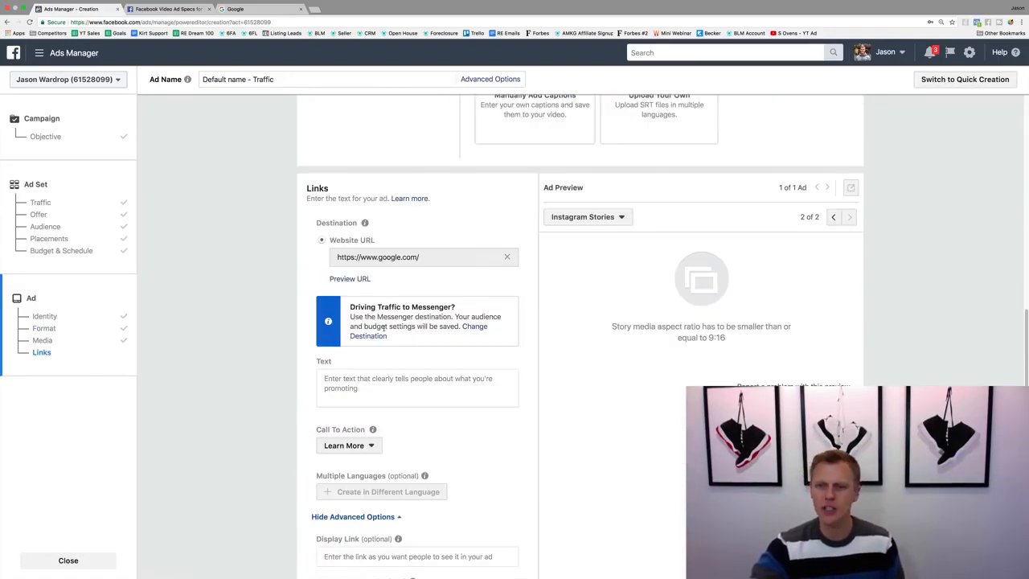
click(834, 217)
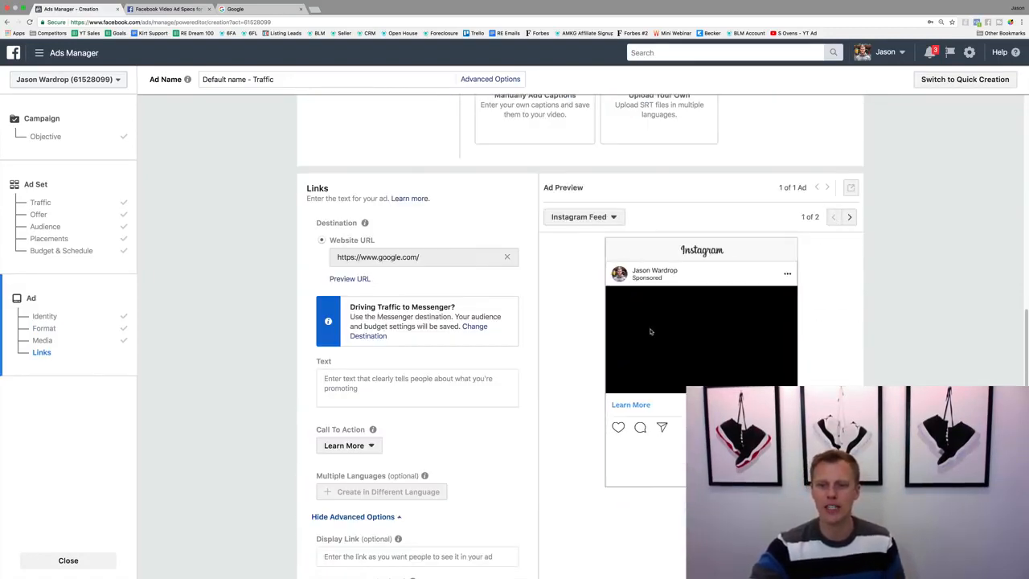
Enter "Type your text..." as the ad's text and select Learn More as its call to action
click(438, 374)
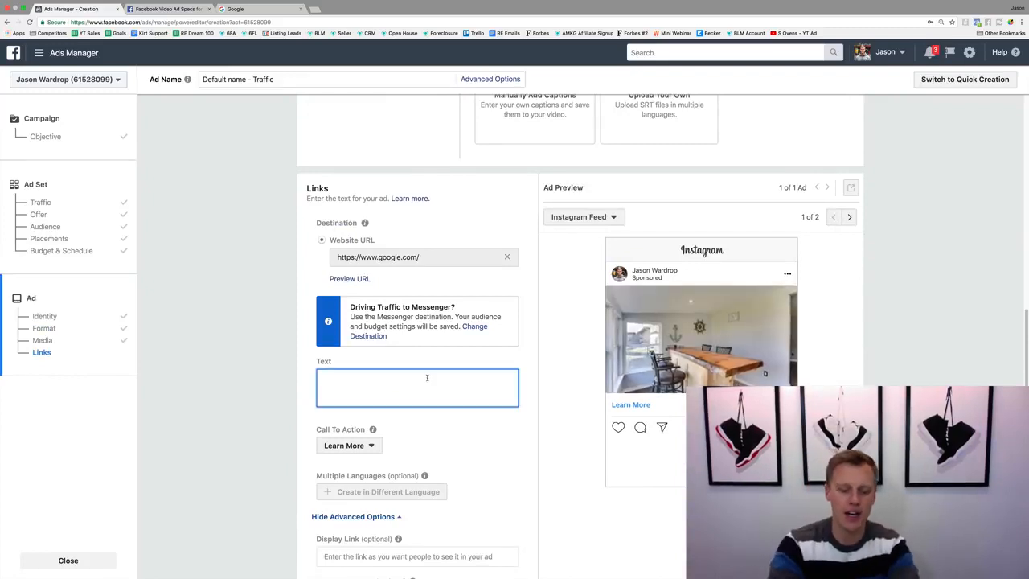
text(Type your text...)
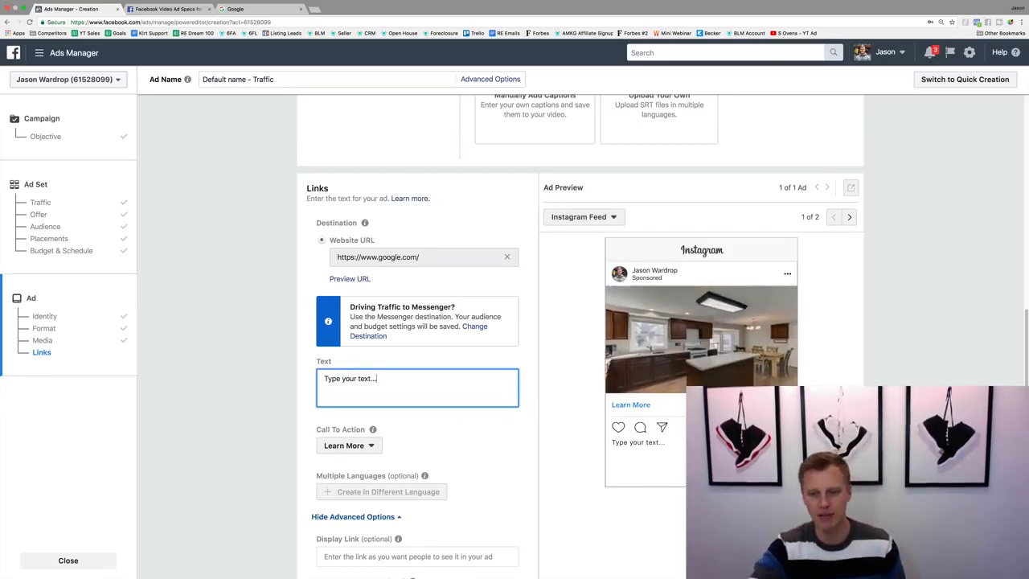
scroll(456, 430, down, 1)
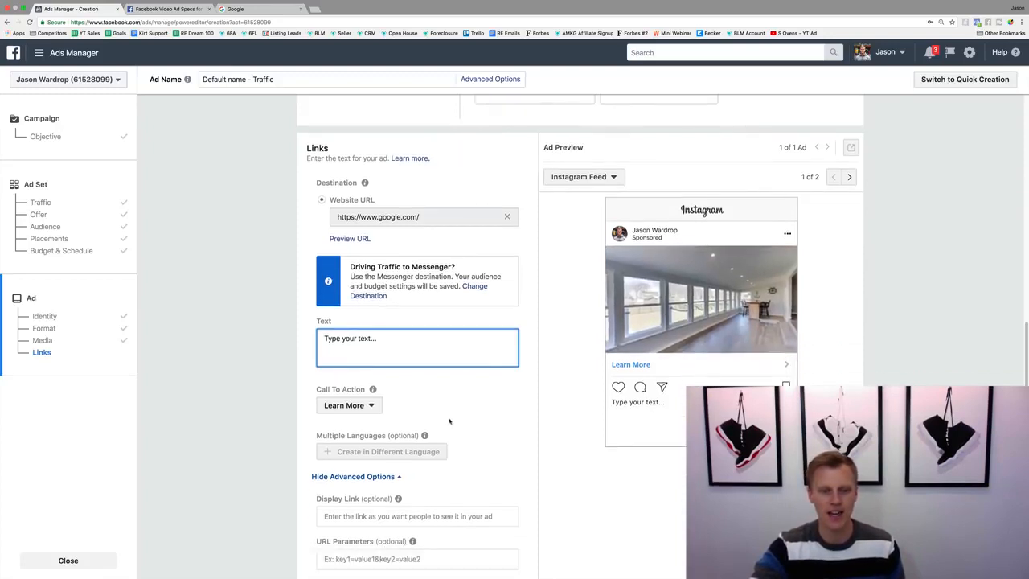
click(372, 407)
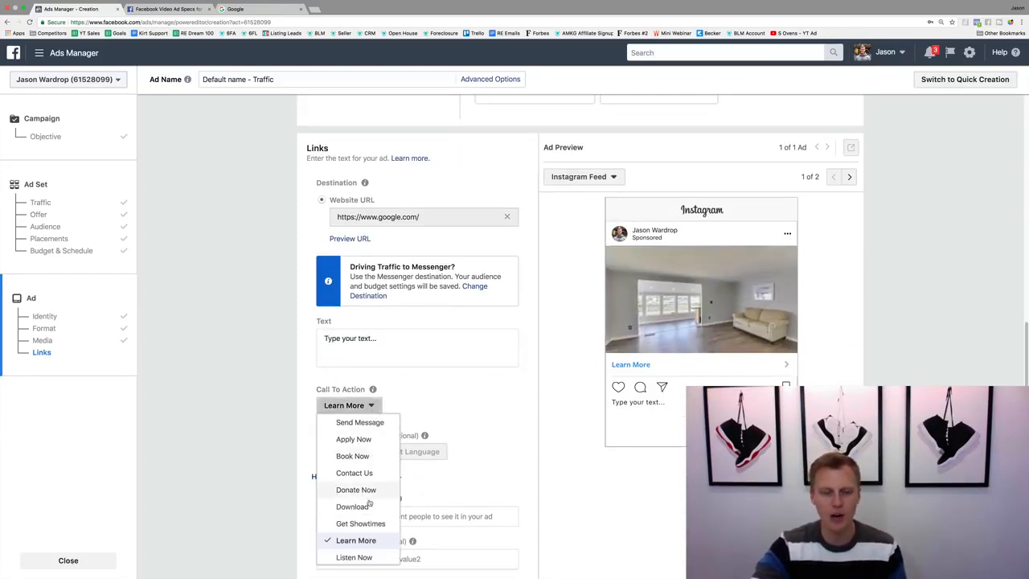
scroll(369, 503, down, 2)
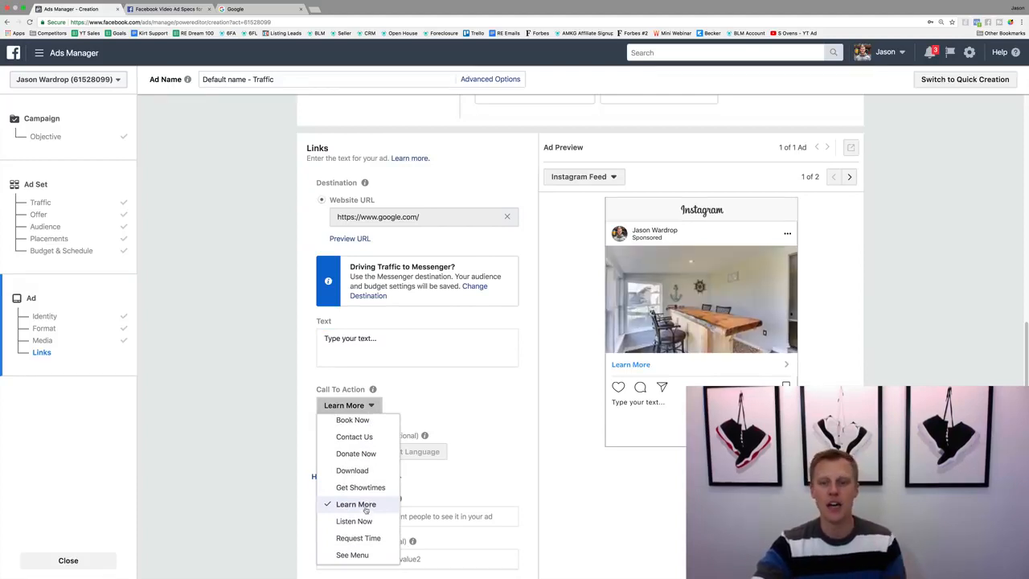
click(366, 508)
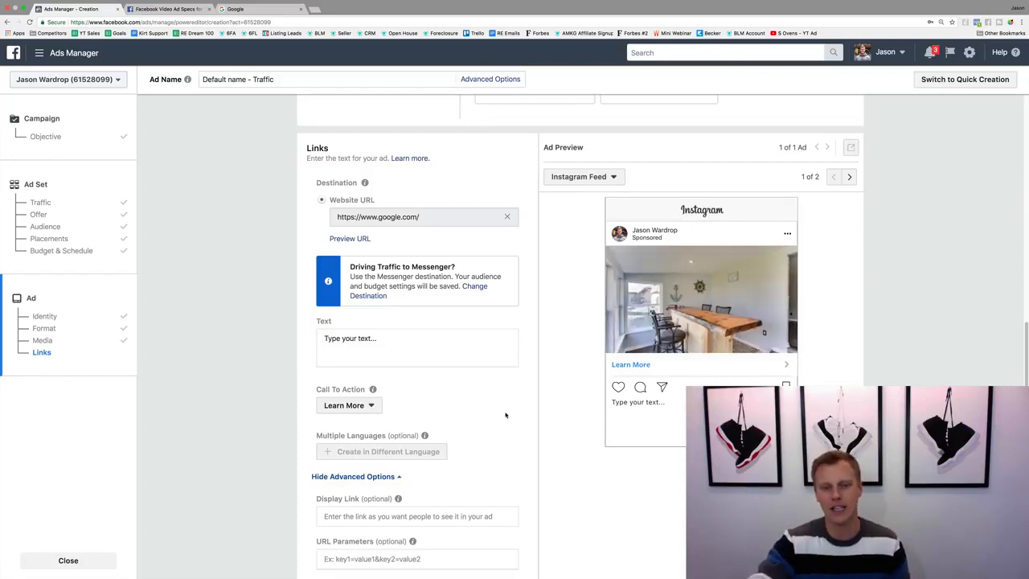
scroll(533, 392, down, 3)
scroll(531, 395, down, 3)
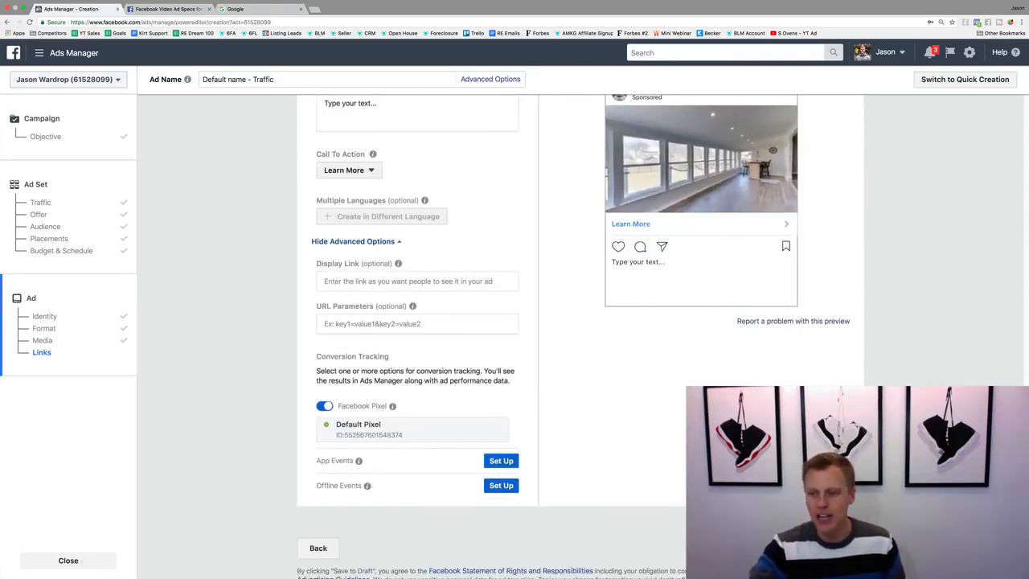
scroll(574, 478, up, 5)
scroll(574, 478, up, 2)
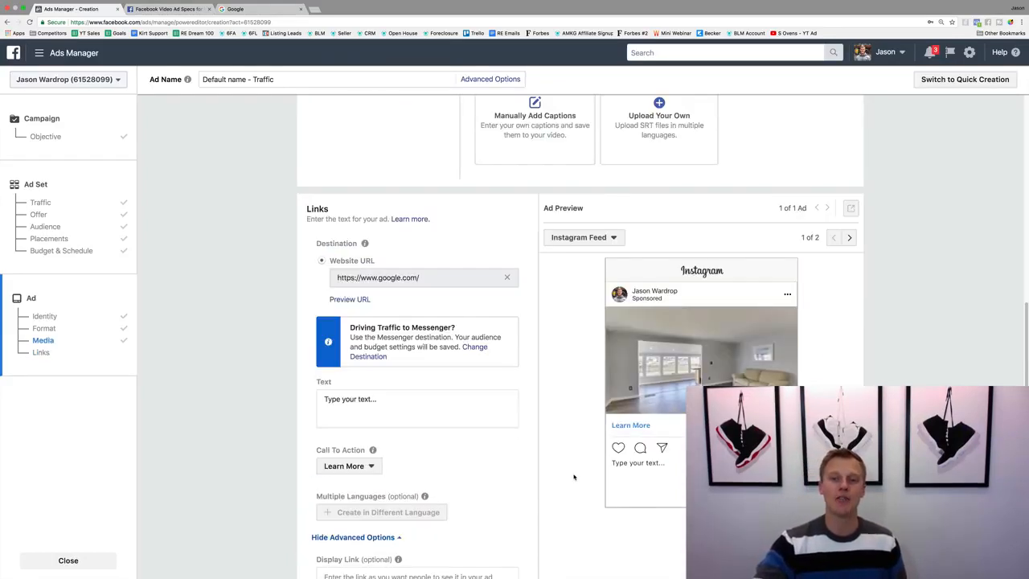